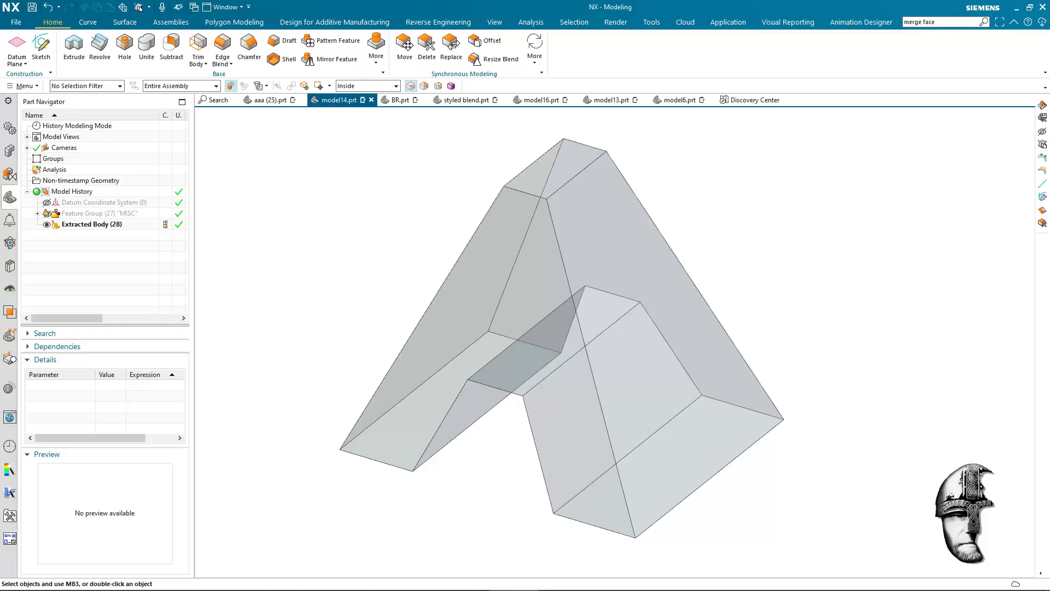
- Create a Studio Surface between two opposite bottom edges of the extracted body to cover its base
mouse_move(891, 209)
middle_down()
mouse_move(939, 267)
mouse_move(992, 284)
mouse_move(874, 262)
middle_up()
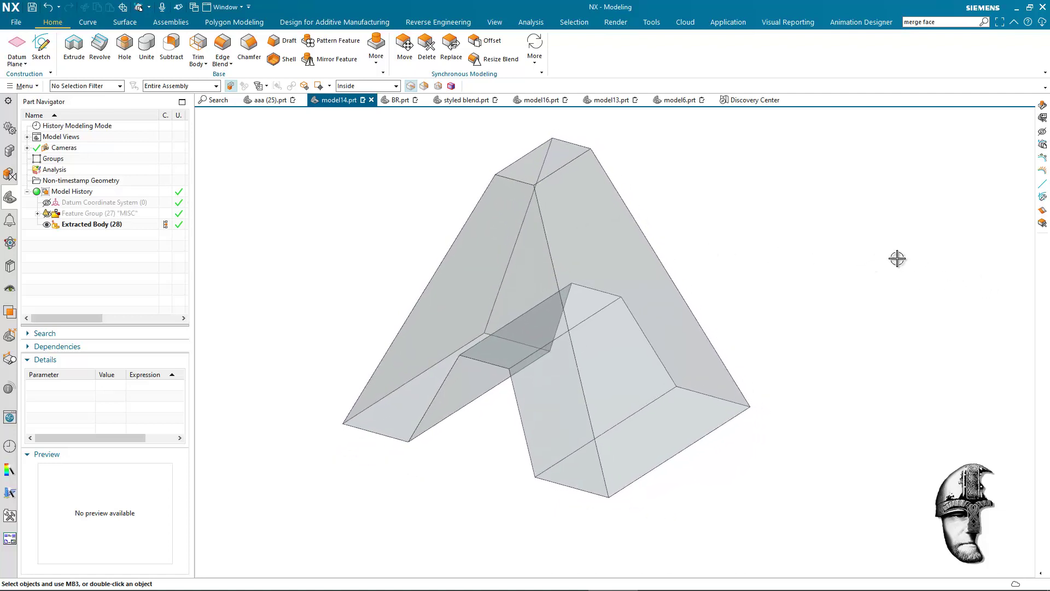
middle_drag(762, 189, 753, 188)
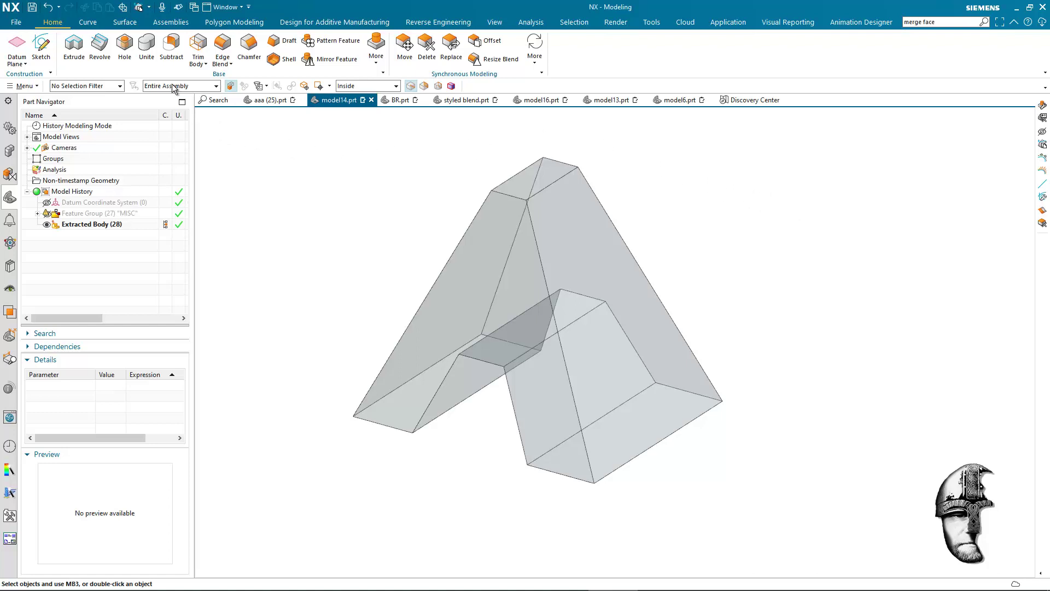
click(125, 22)
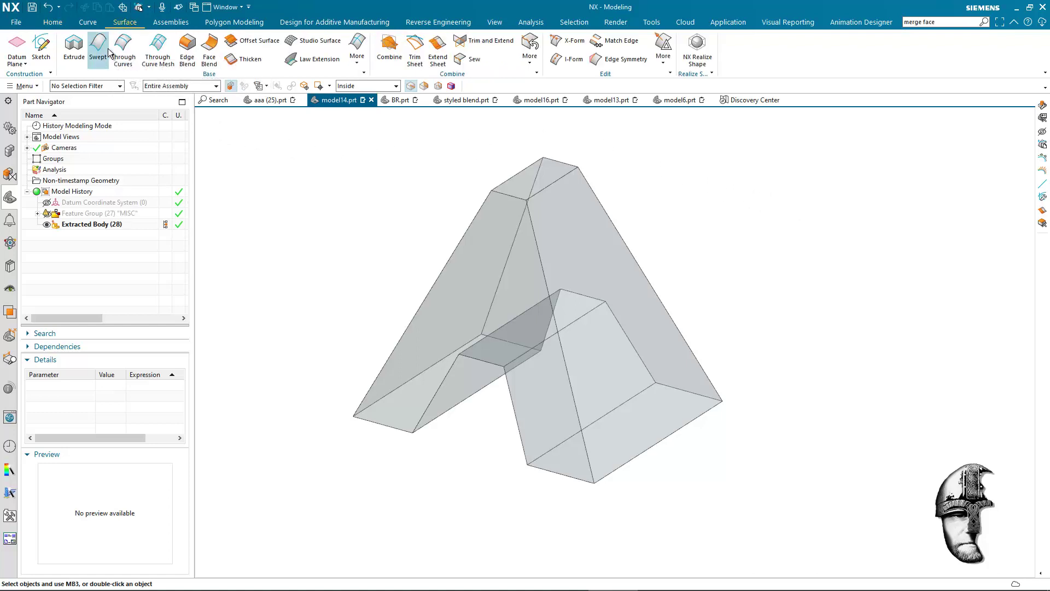
click(313, 41)
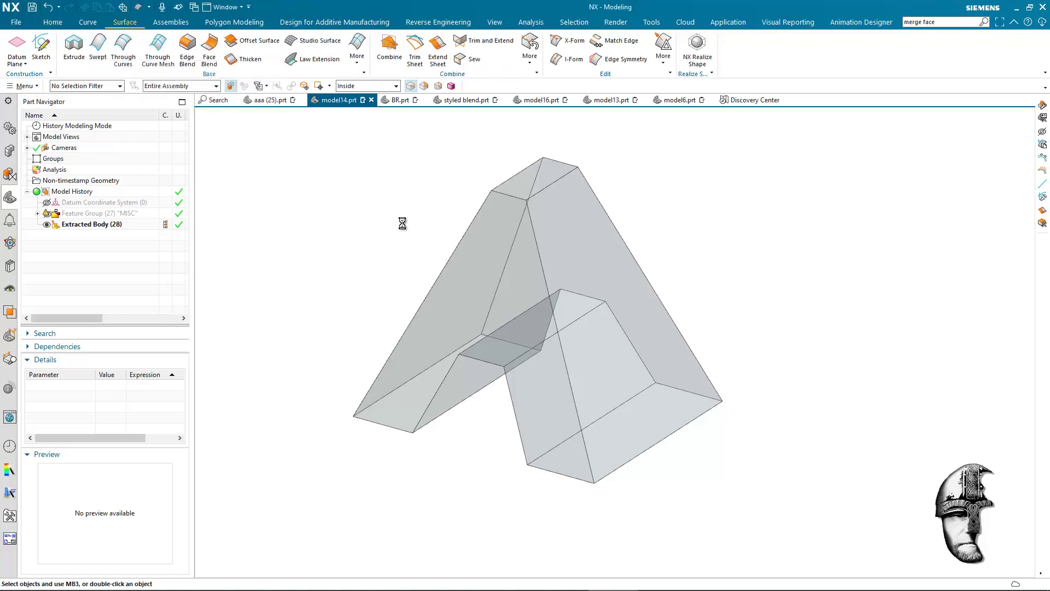
click(387, 398)
middle_click(618, 463)
click(614, 473)
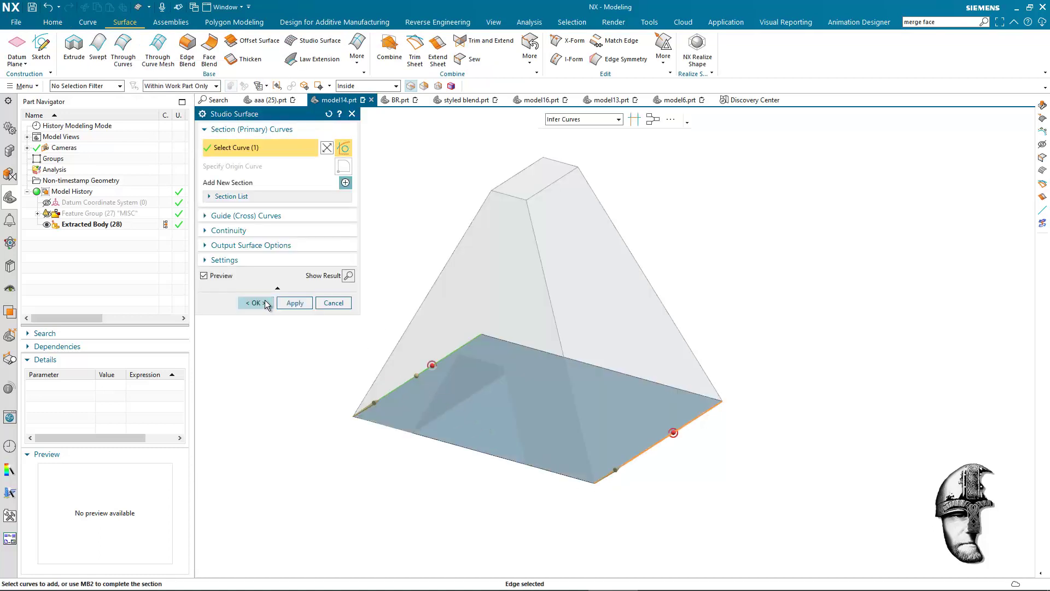
click(255, 302)
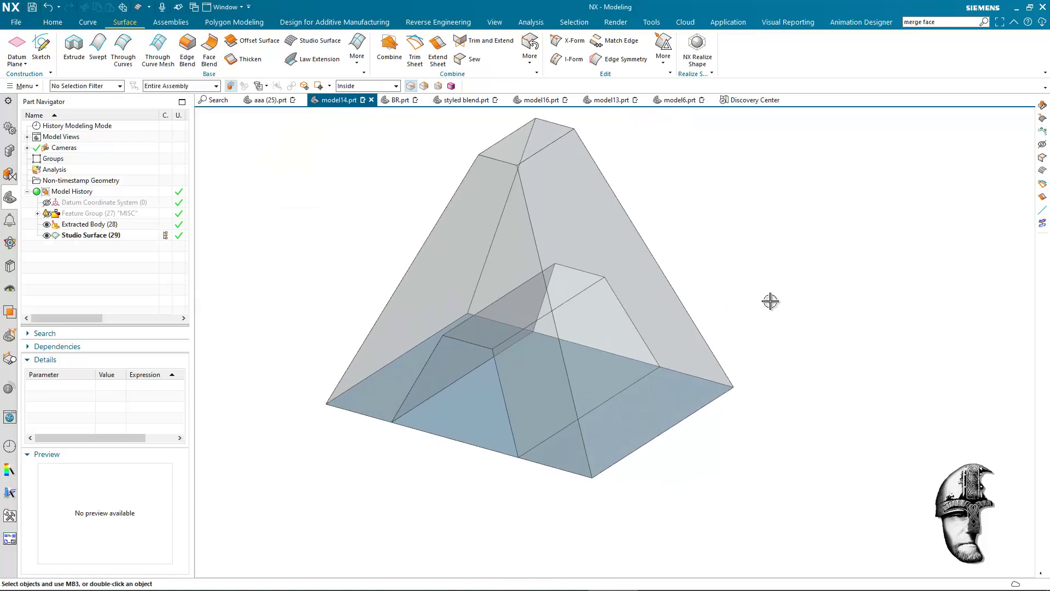
- Hide the extracted body and create an associative point at the near-left corner of the base surface
click(47, 224)
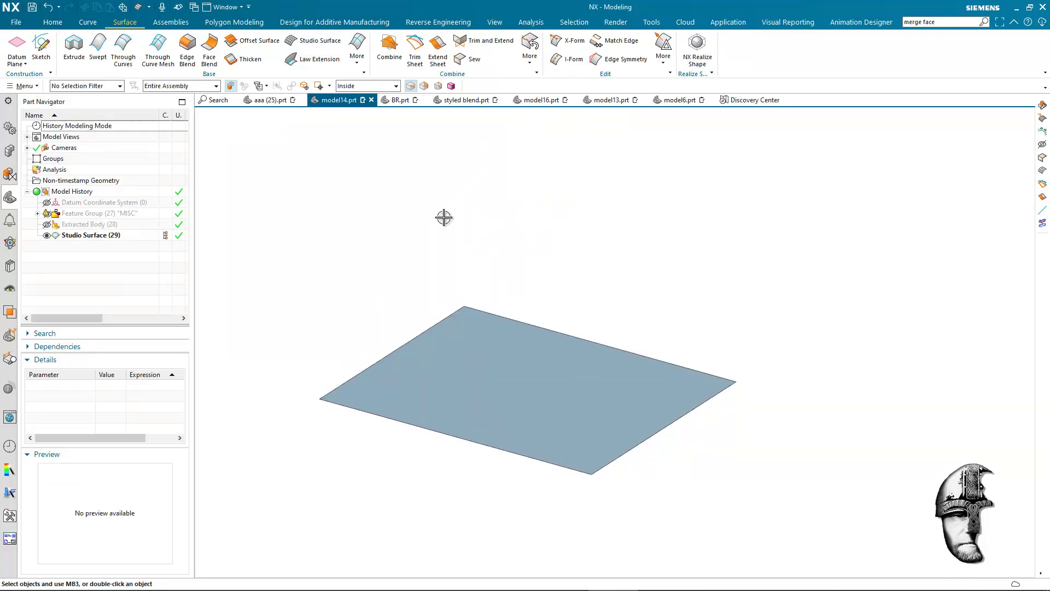
click(84, 21)
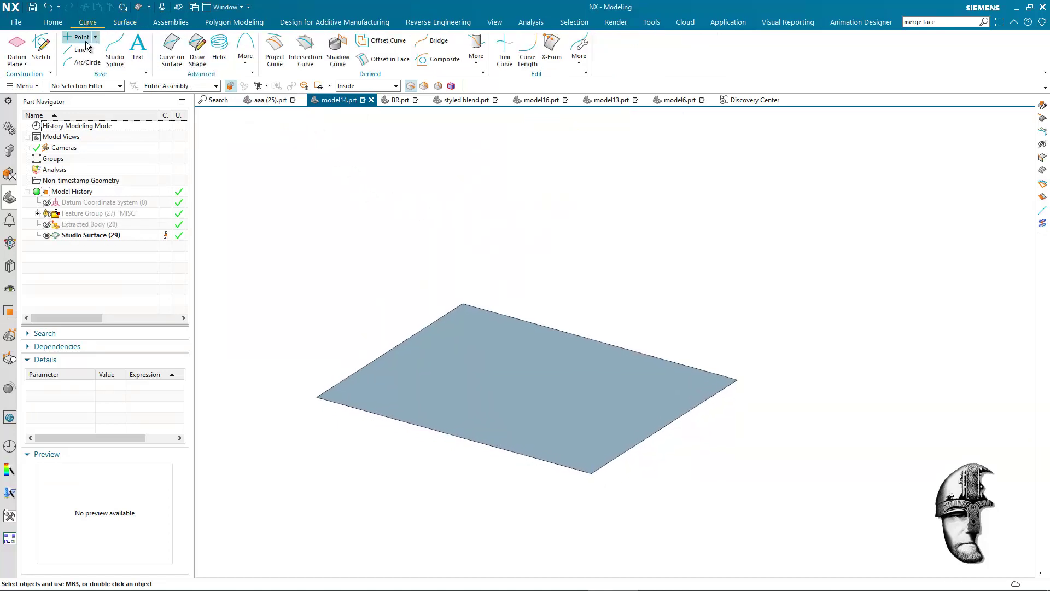
click(315, 394)
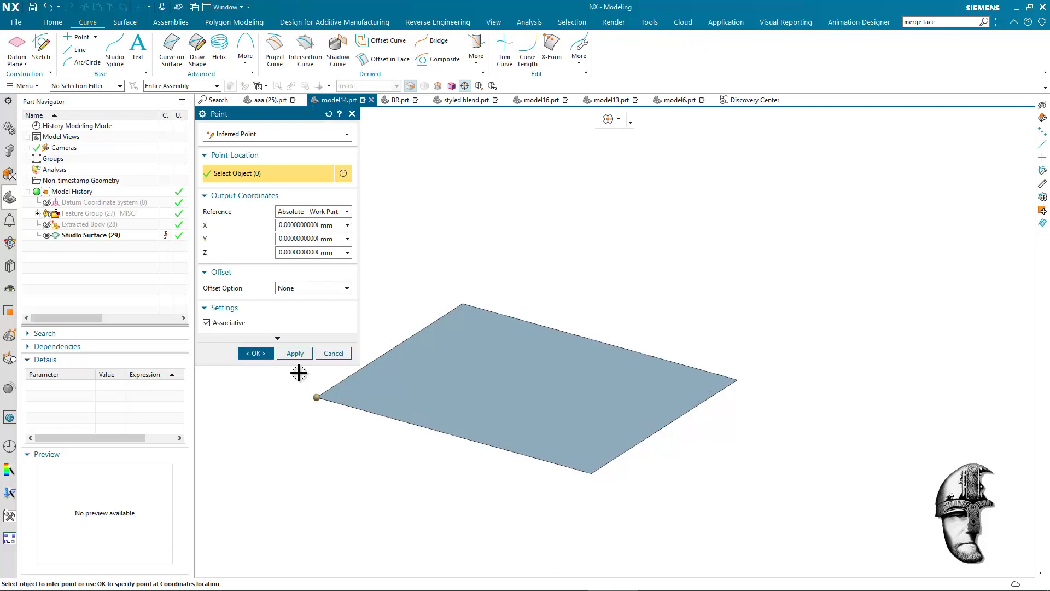
click(255, 352)
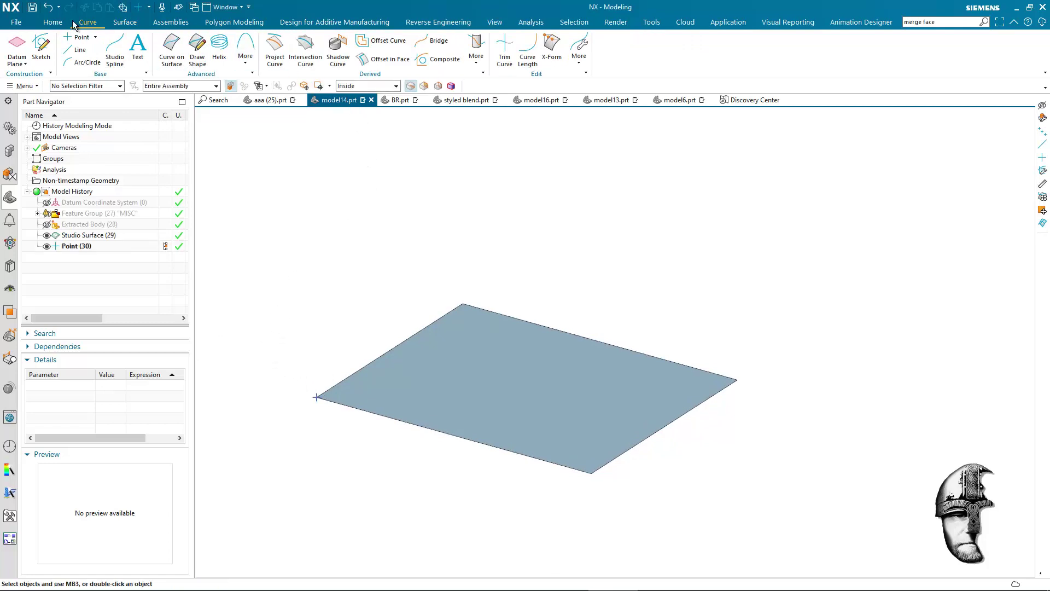
- Pattern the corner point linearly in two directions across the surface, count 30 and pitch 20 mm each, bounded by the surface's face edges
click(46, 21)
click(376, 50)
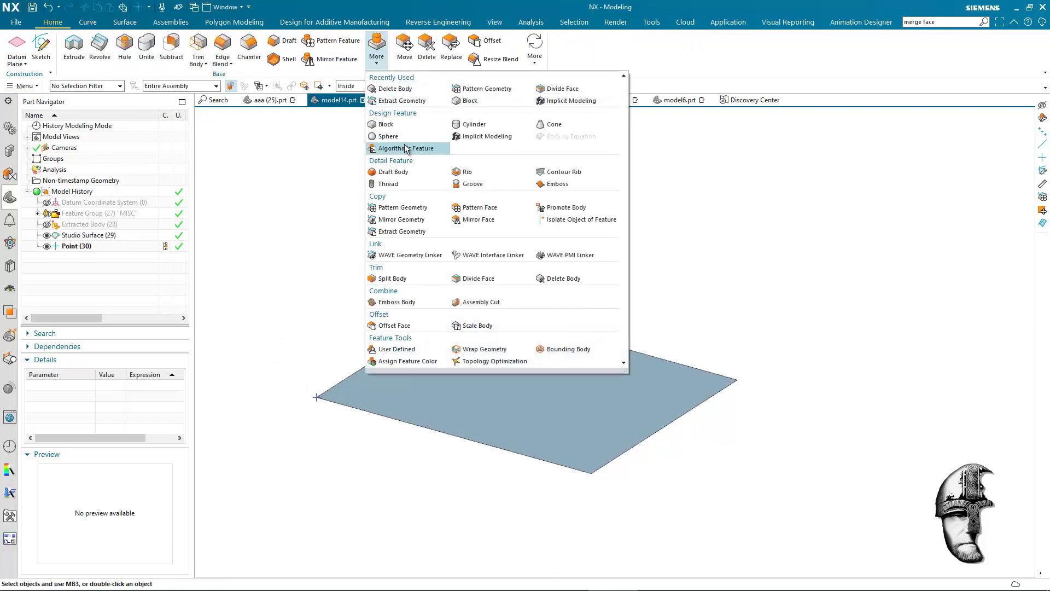
click(402, 208)
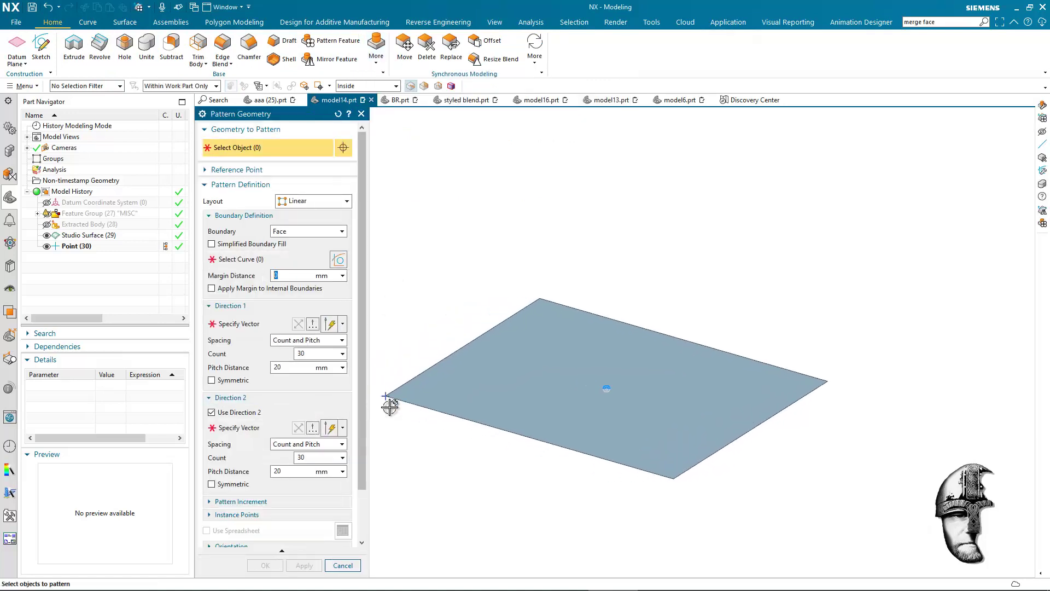
click(417, 393)
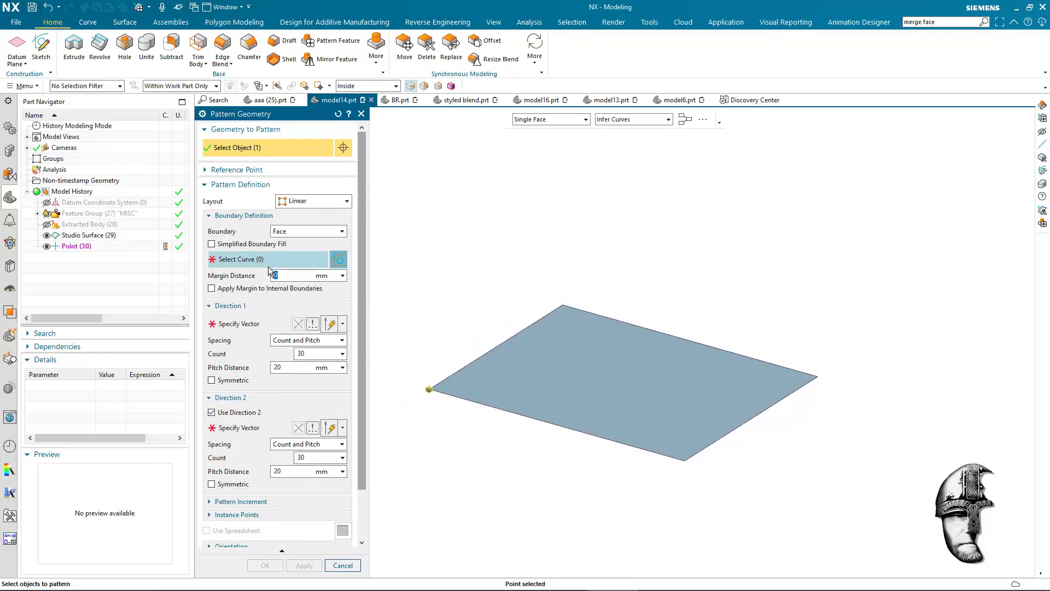
click(240, 322)
click(638, 348)
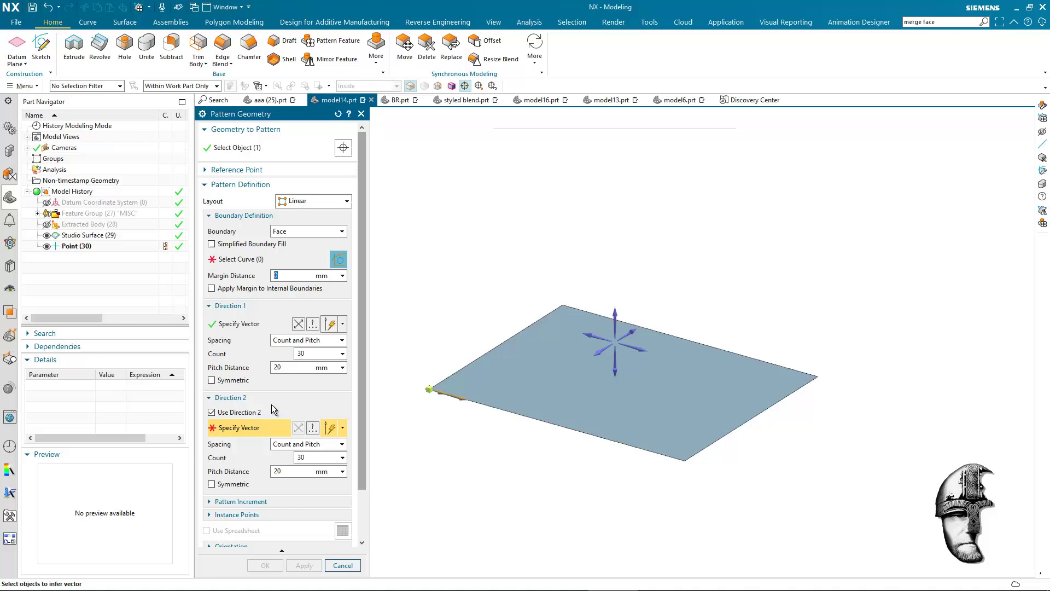
click(632, 335)
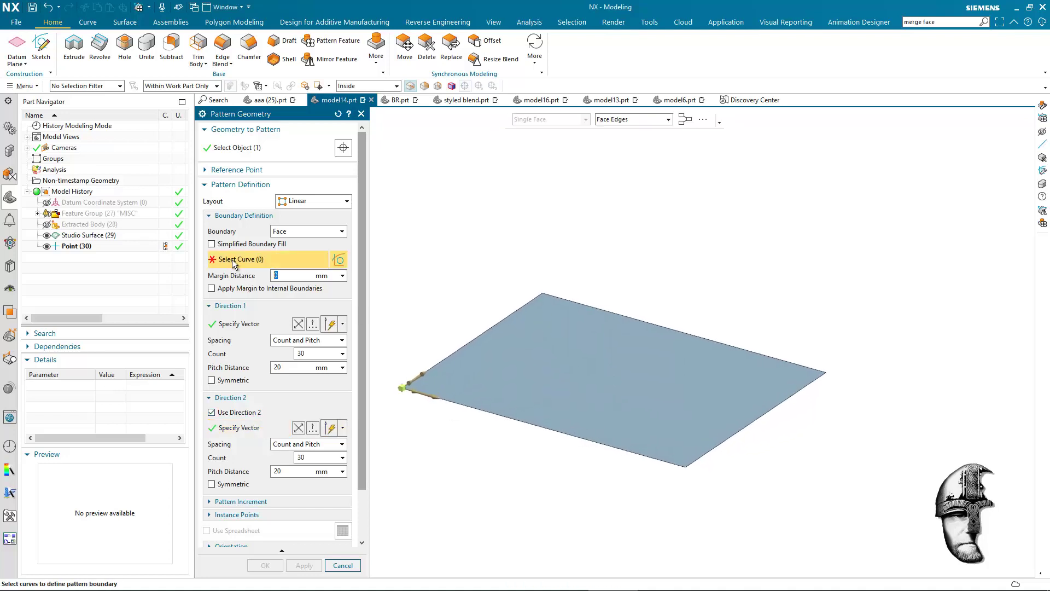
click(499, 371)
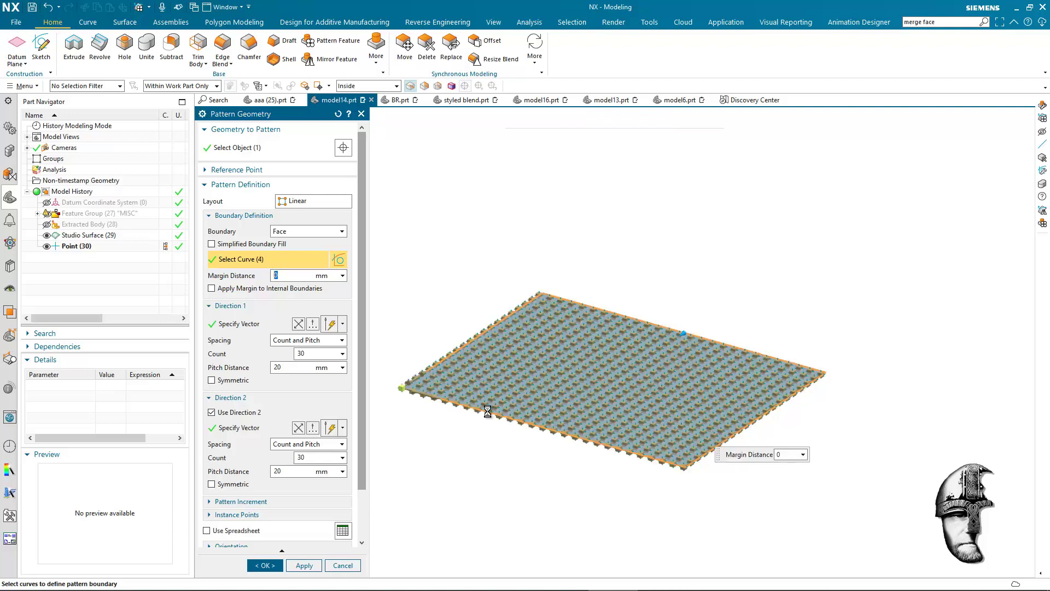
middle_drag(518, 492, 387, 531)
middle_click(387, 531)
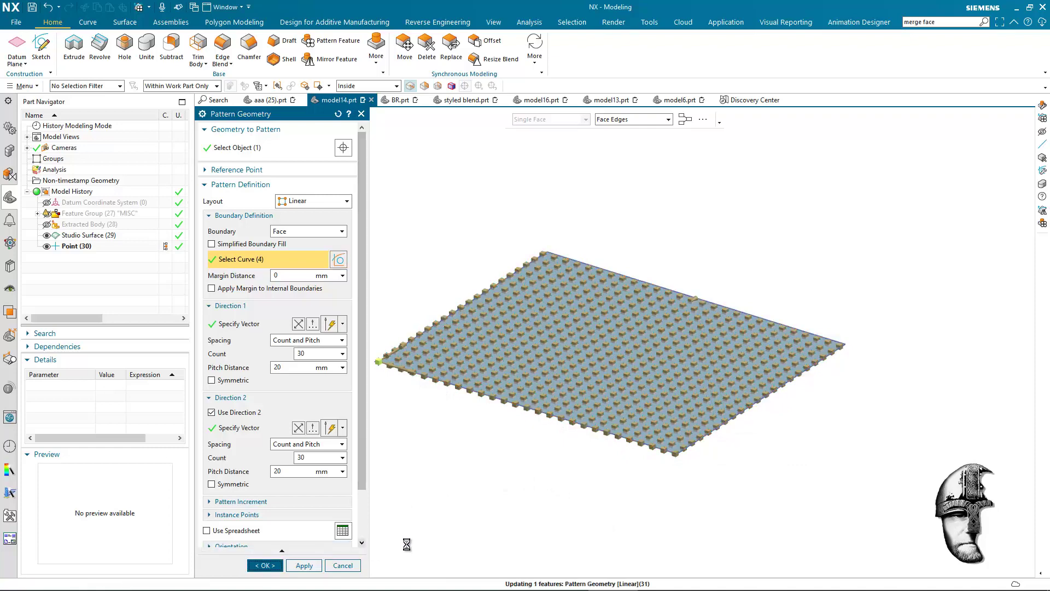
- Display the extracted body temporarily to examine it against the point grid on the base surface
scroll(464, 537, up, 3)
middle_drag(539, 519, 91, 272)
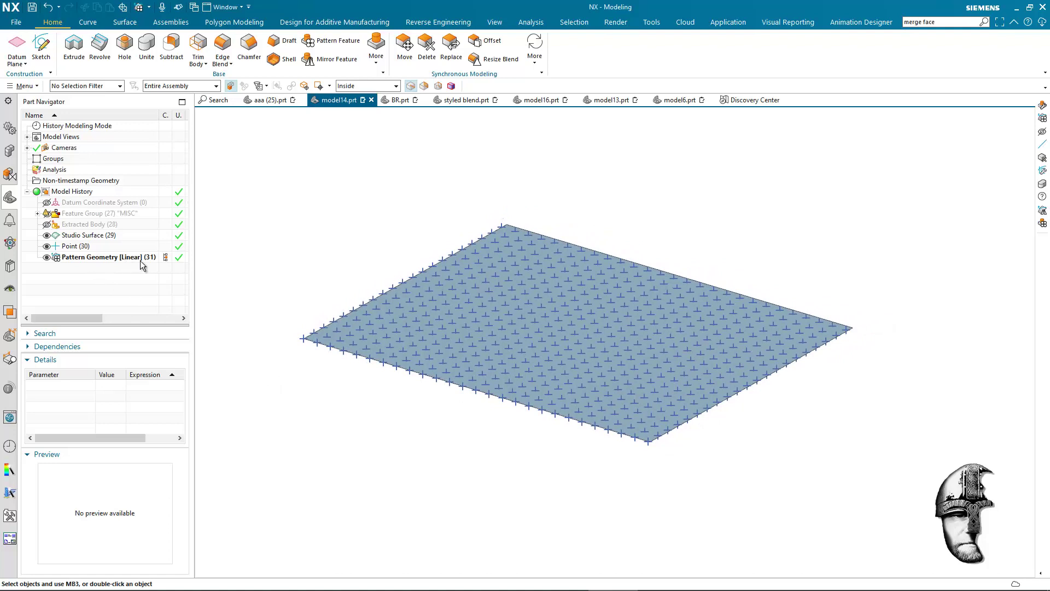
click(47, 224)
middle_drag(434, 321, 600, 301)
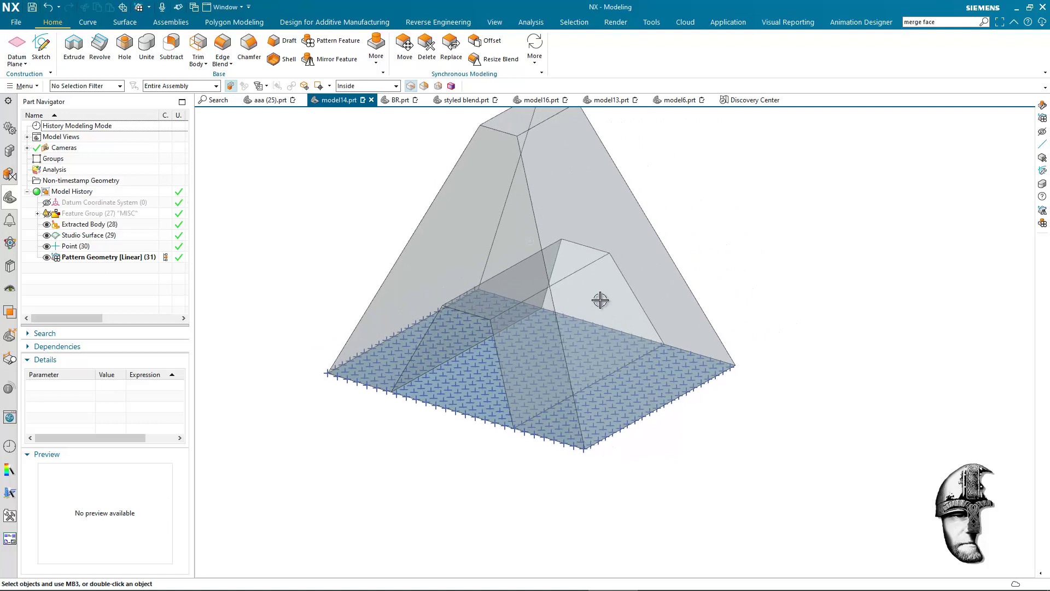
middle_drag(990, 426, 977, 450)
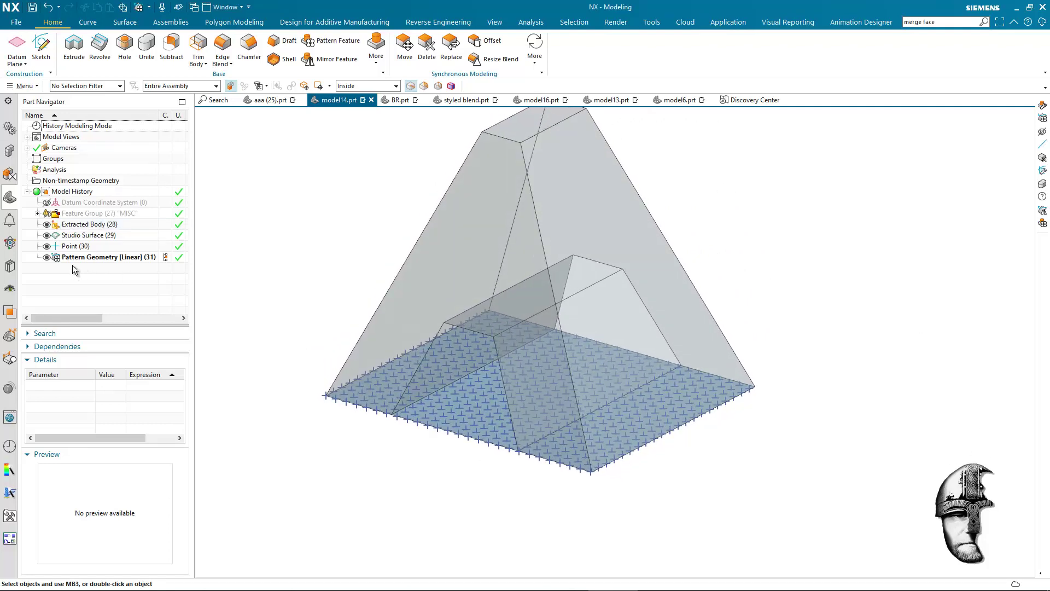
click(47, 225)
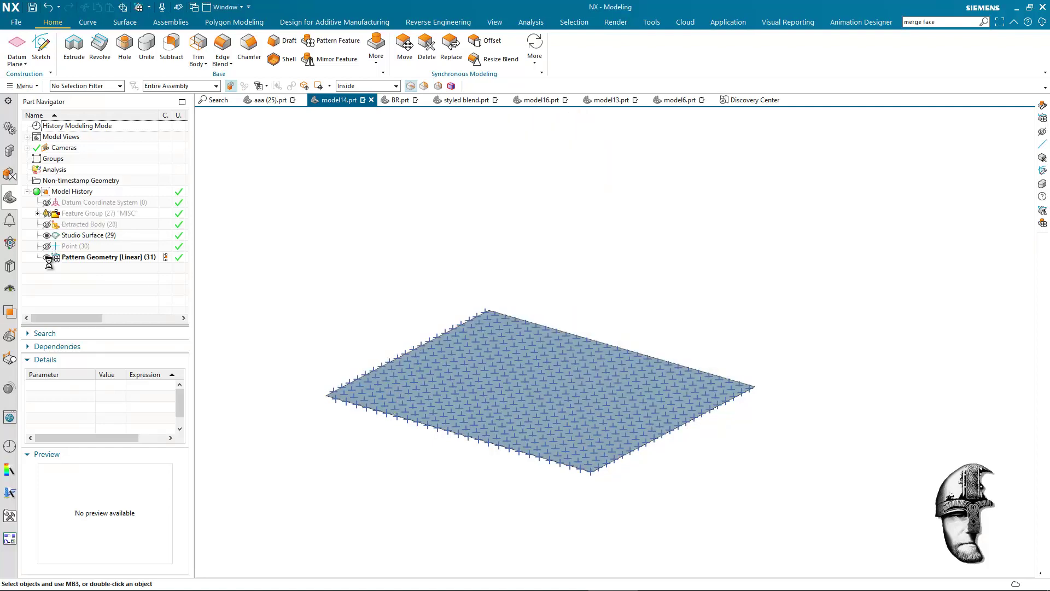
- Hide the corner point and its point pattern, and show the extracted body with the base surface
click(47, 257)
click(47, 246)
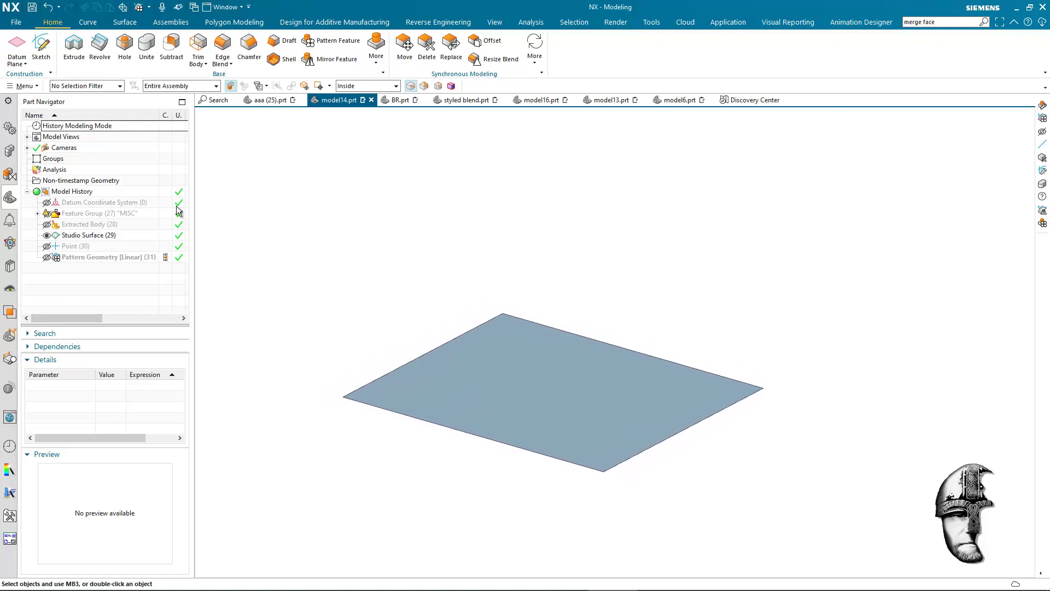
click(47, 224)
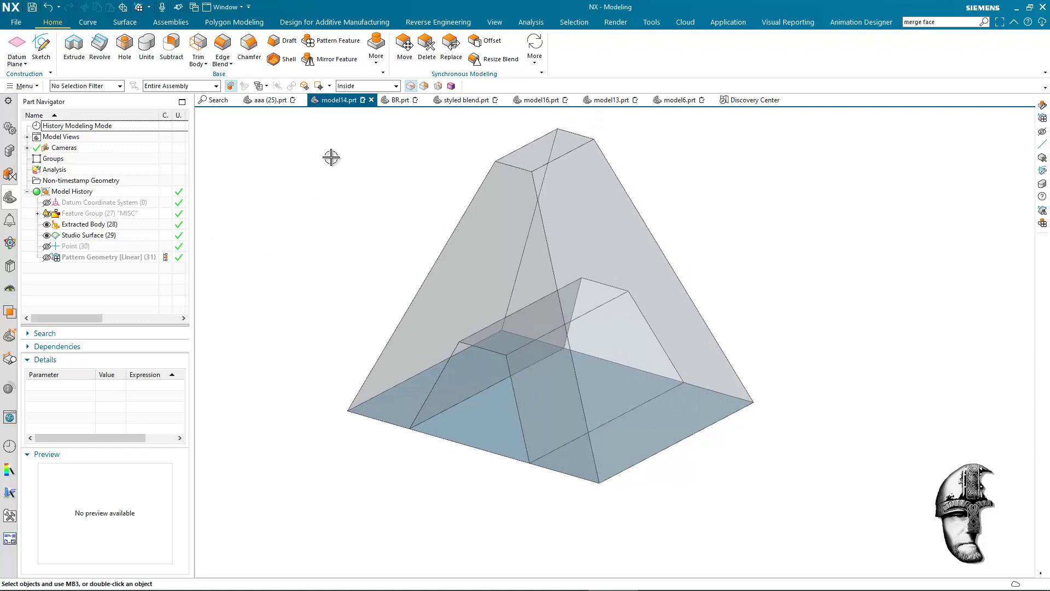
- Pattern the base surface linearly upward along the Z-axis with boundary None, a single direction, count 30 and pitch 20 mm
click(377, 49)
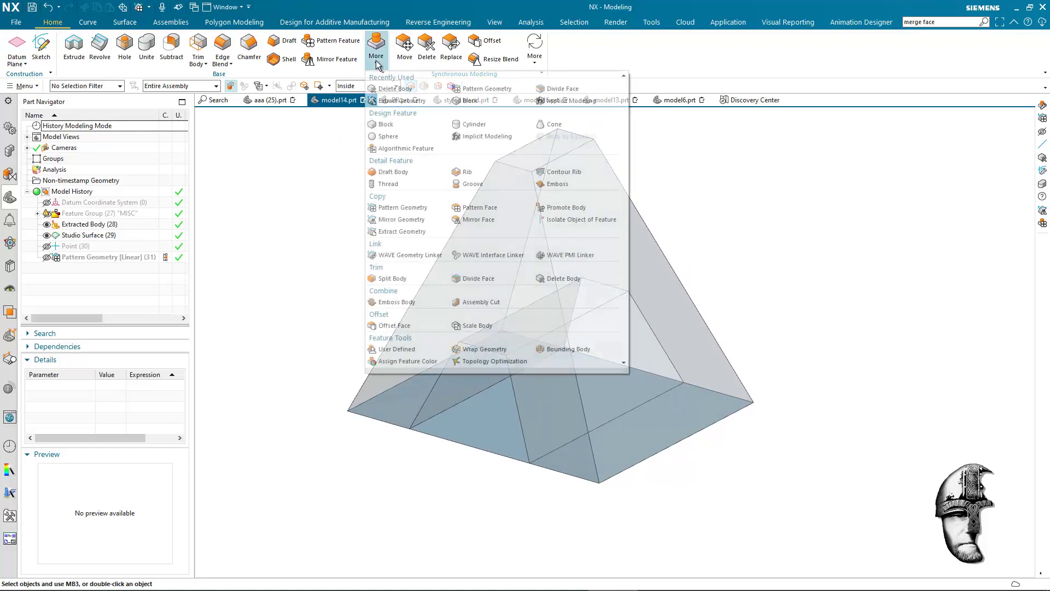
click(422, 230)
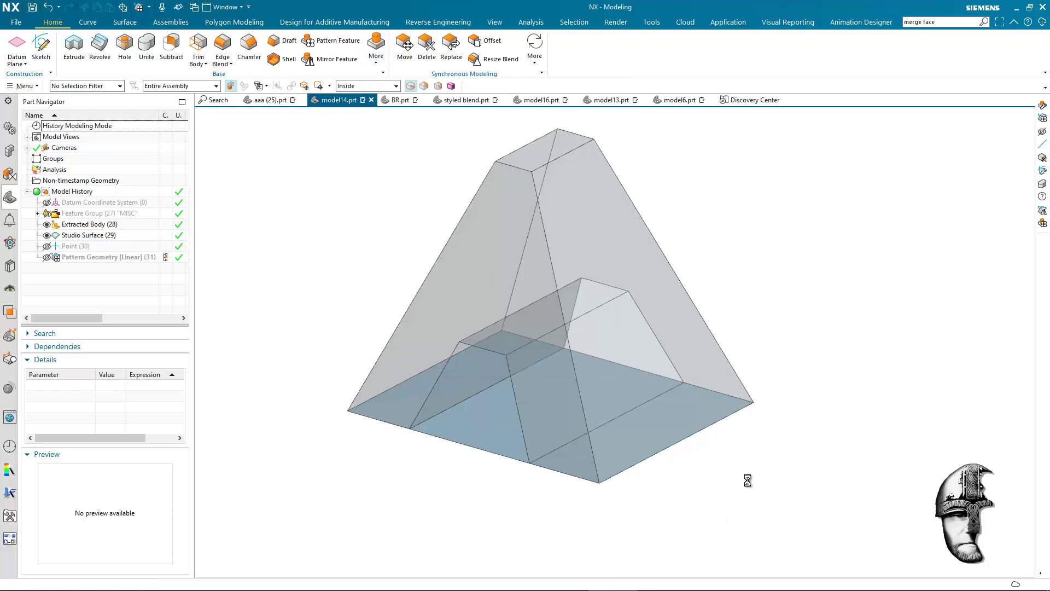
click(598, 403)
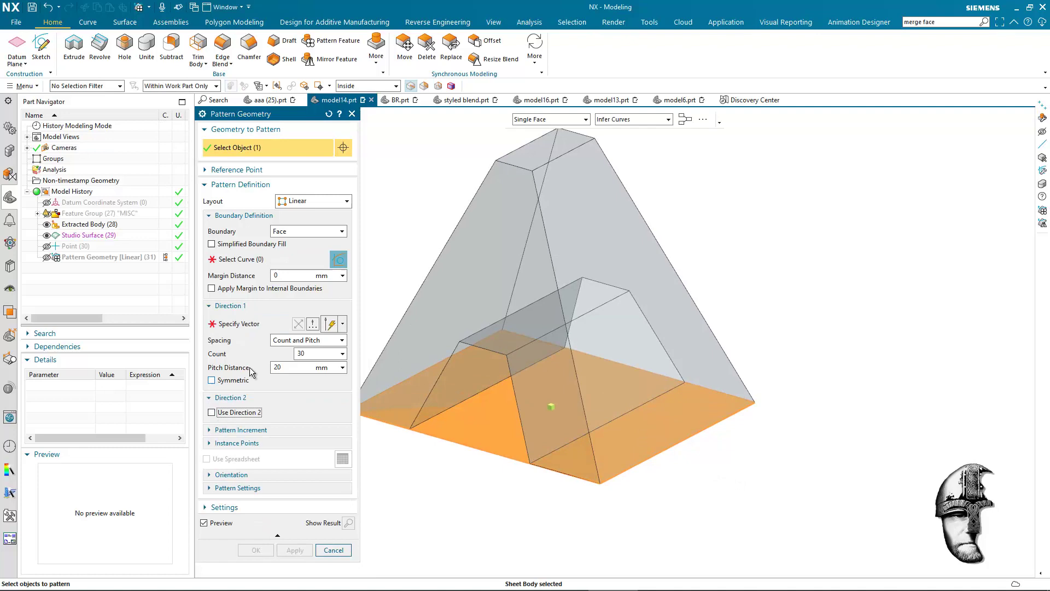
click(288, 231)
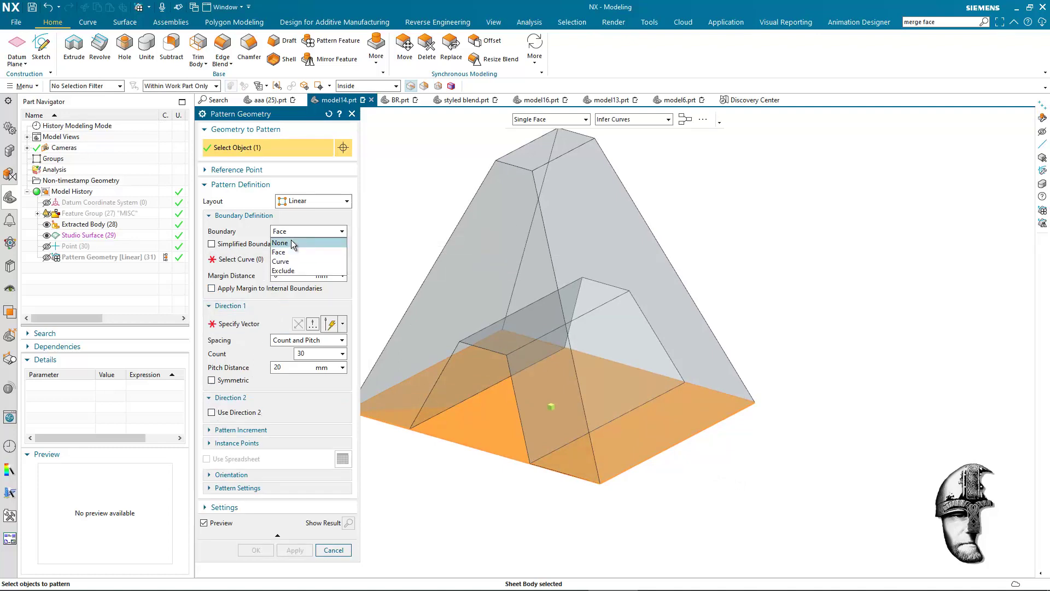
click(291, 240)
click(254, 270)
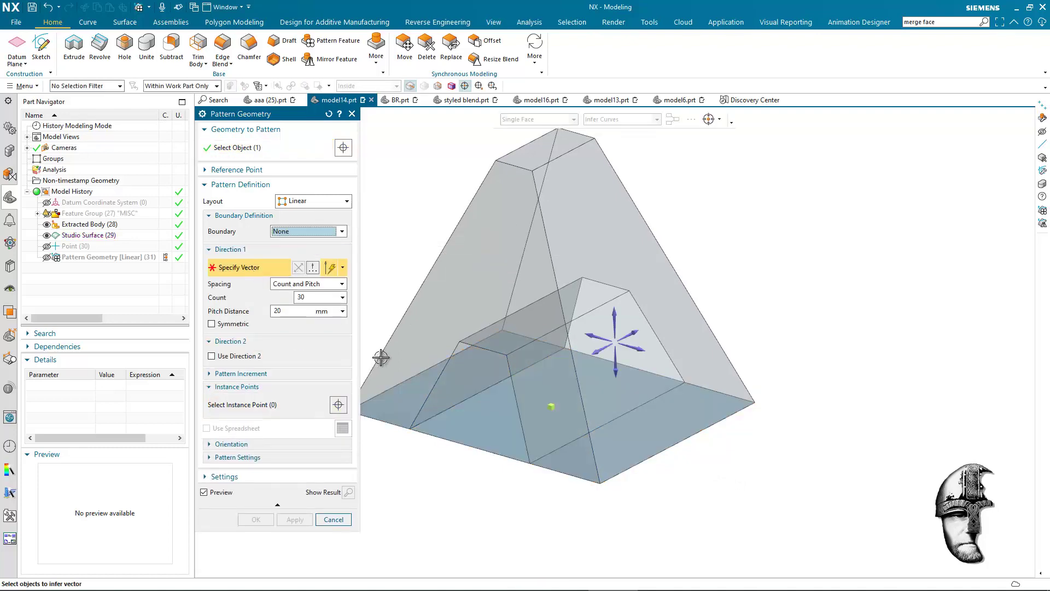
click(616, 317)
scroll(758, 375, down, 5)
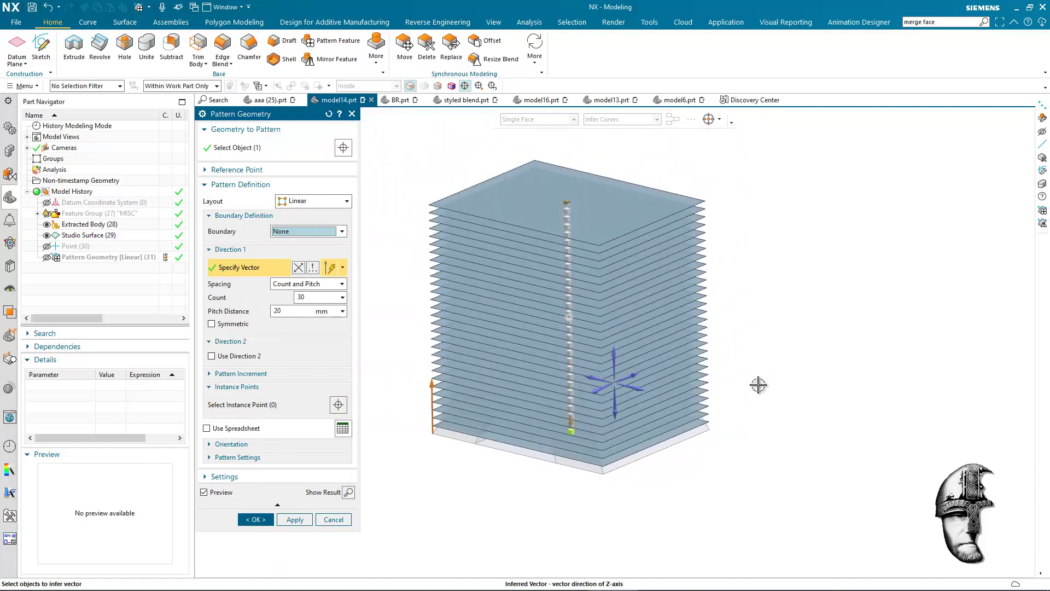
middle_drag(759, 385, 765, 382)
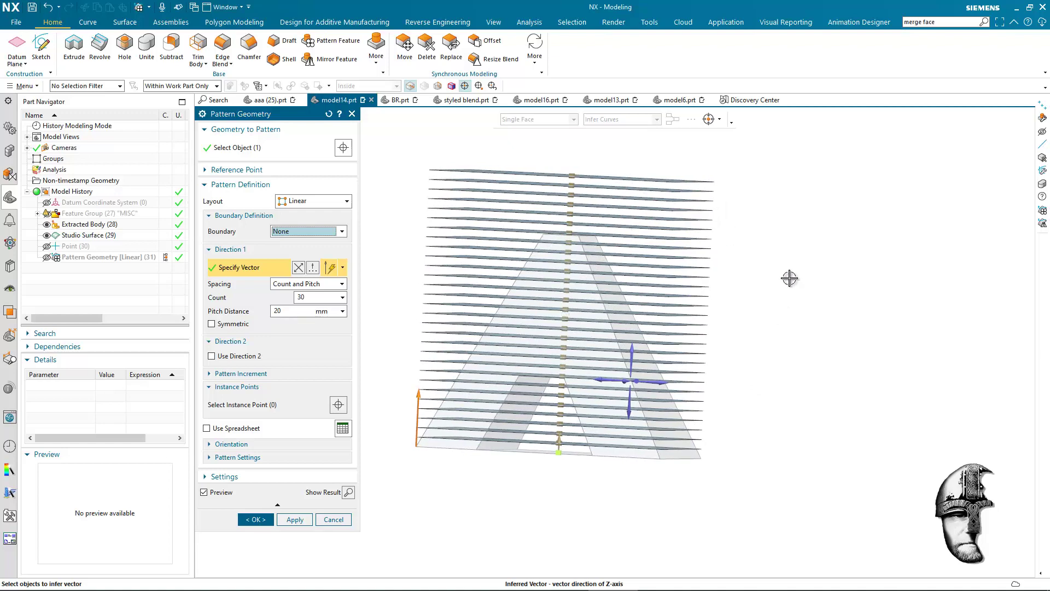
middle_drag(790, 278, 580, 247)
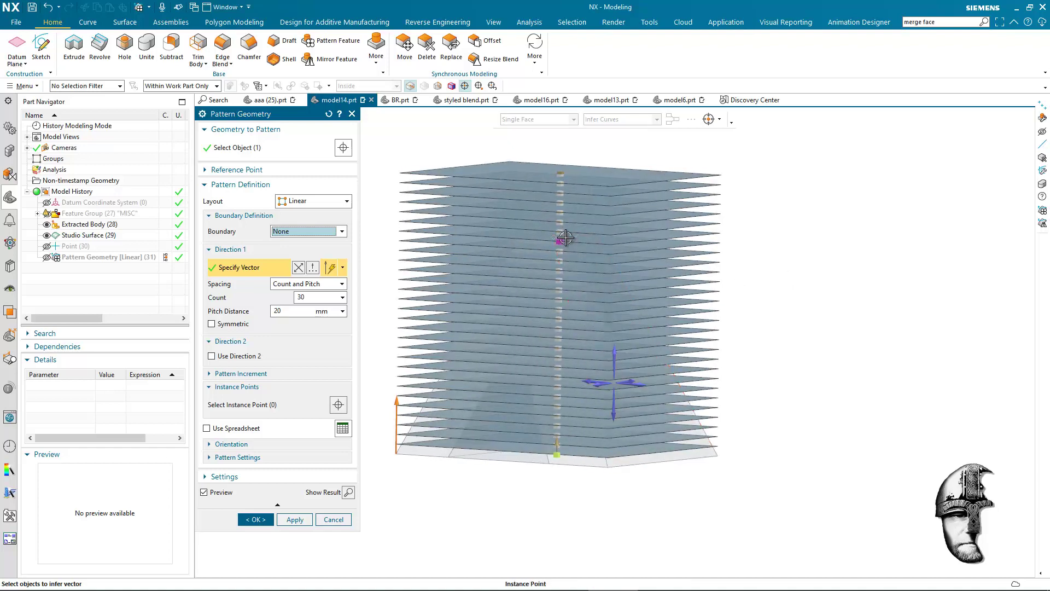
middle_drag(821, 292, 832, 298)
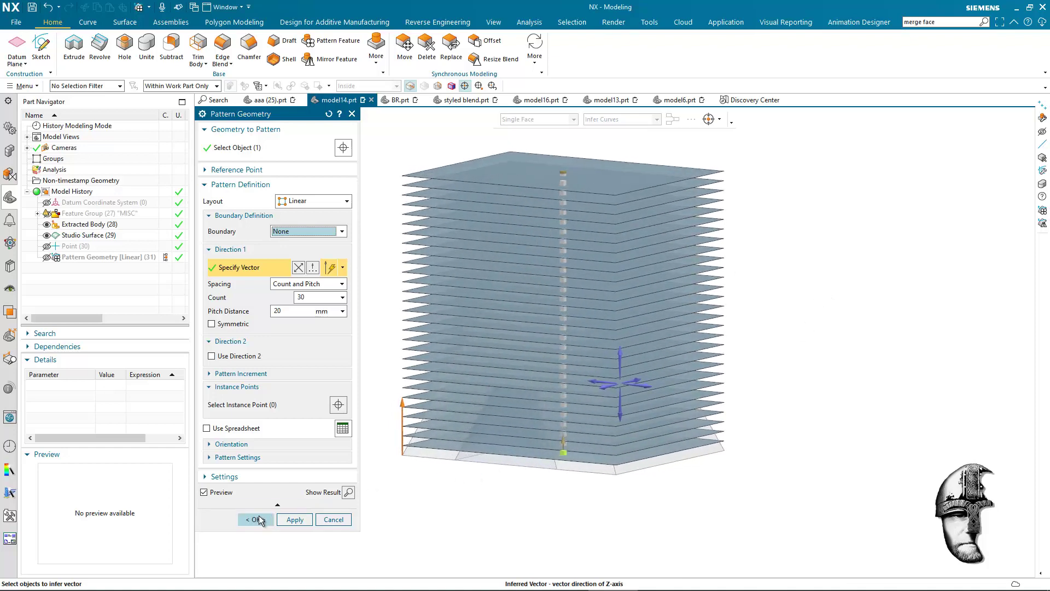
click(257, 517)
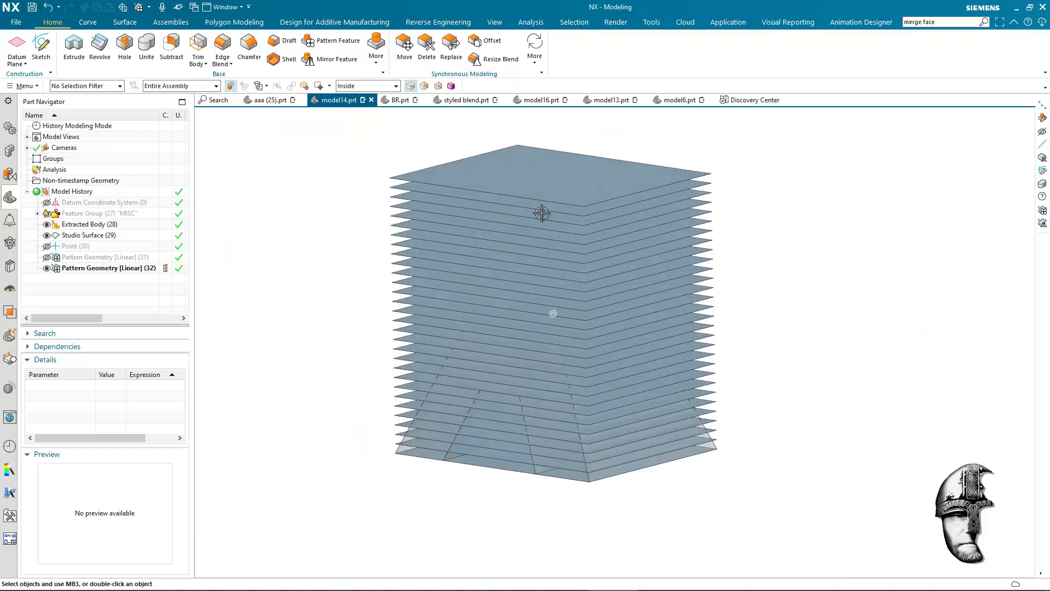
- Trim the base surface and all its stacked pattern copies with the faces of the extracted body, keeping the sheet portions inside it
click(198, 45)
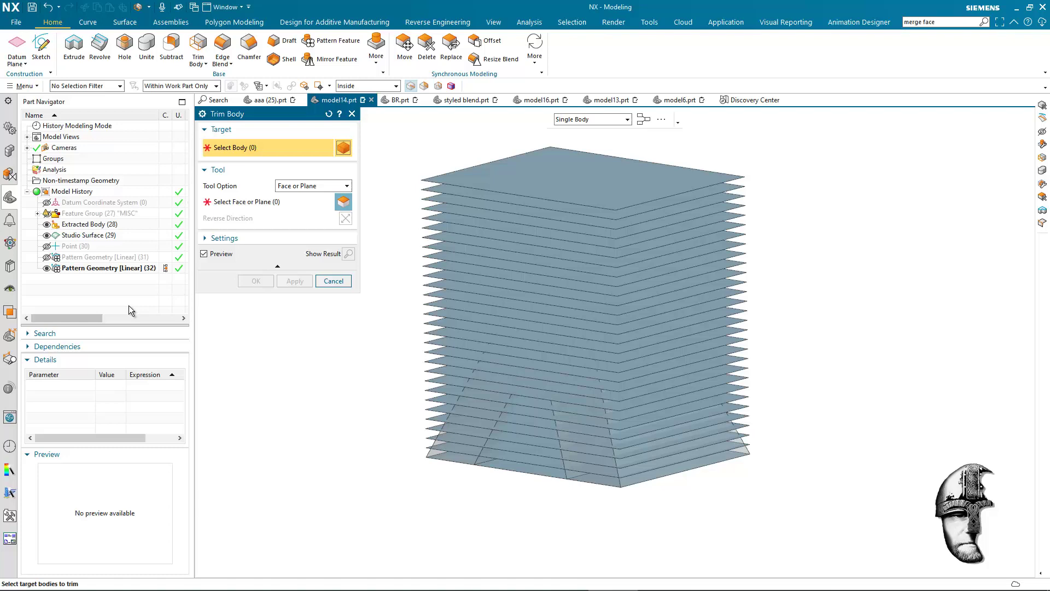
click(115, 271)
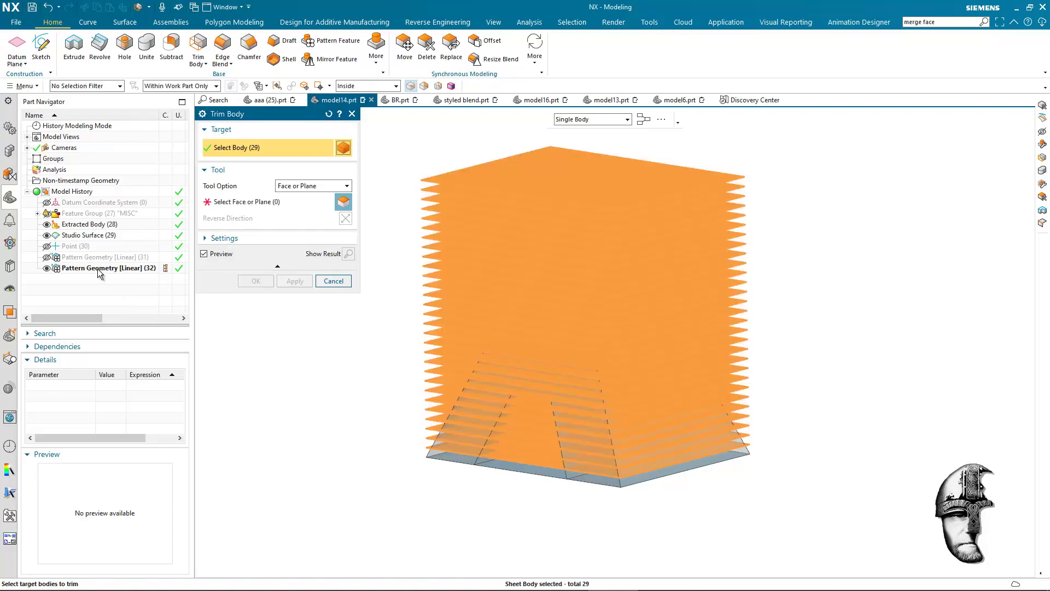
click(82, 235)
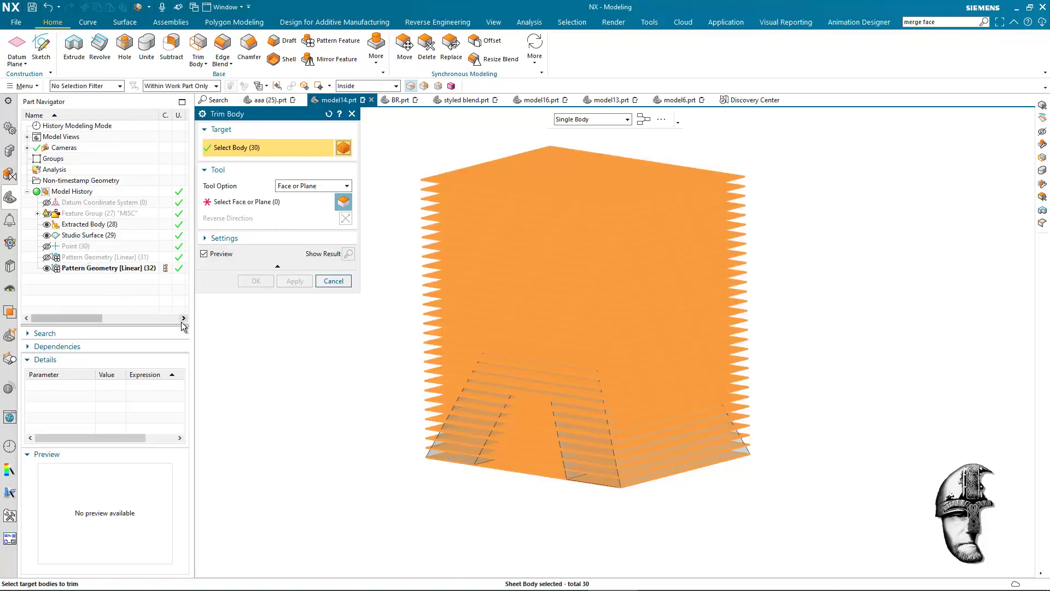
key(F8)
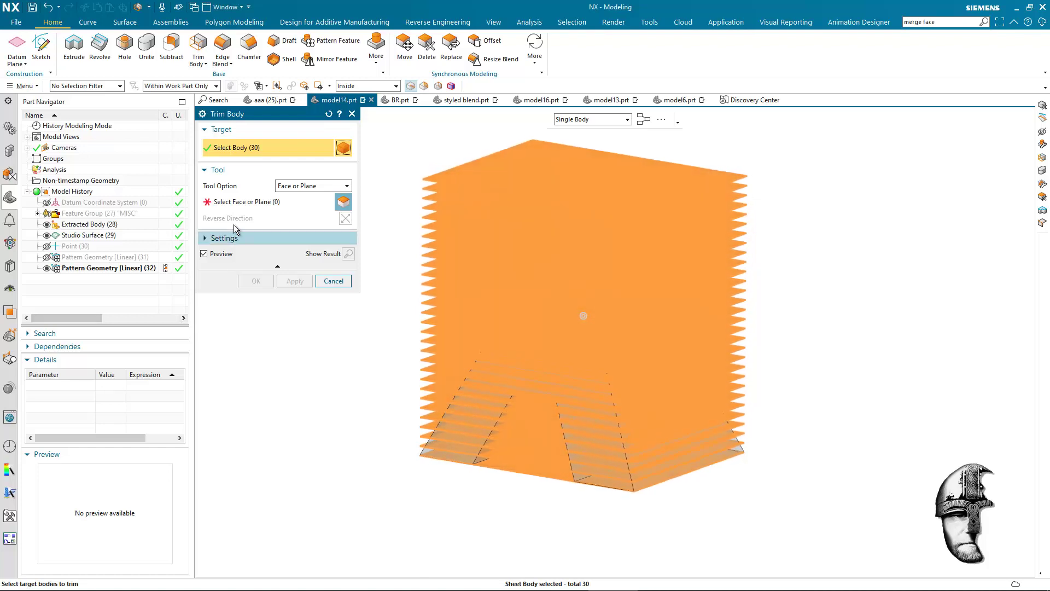
click(237, 207)
click(97, 227)
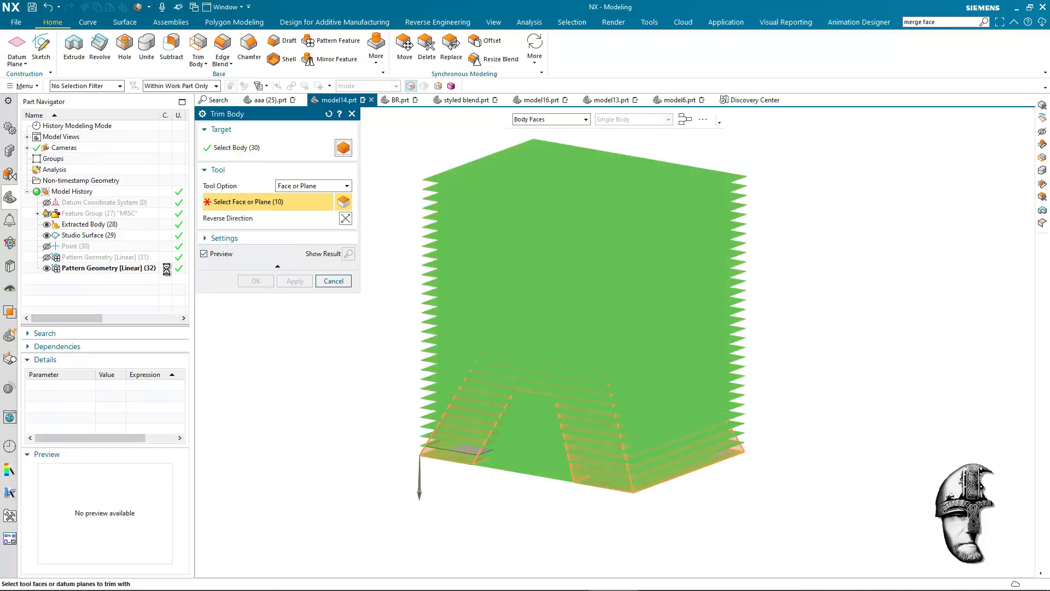
middle_drag(227, 350, 260, 330)
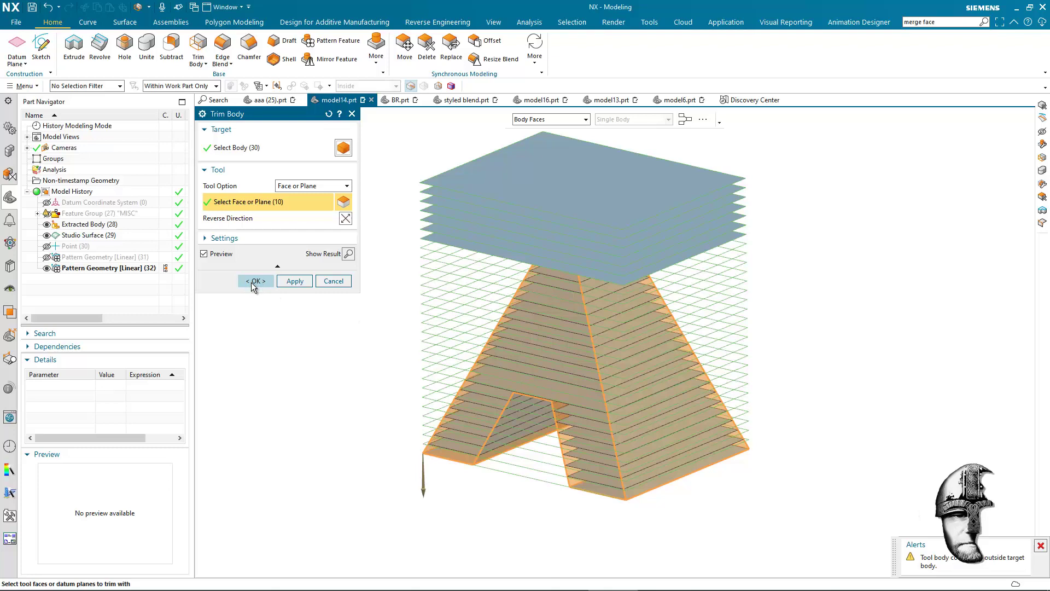
click(254, 281)
middle_drag(460, 422, 727, 159)
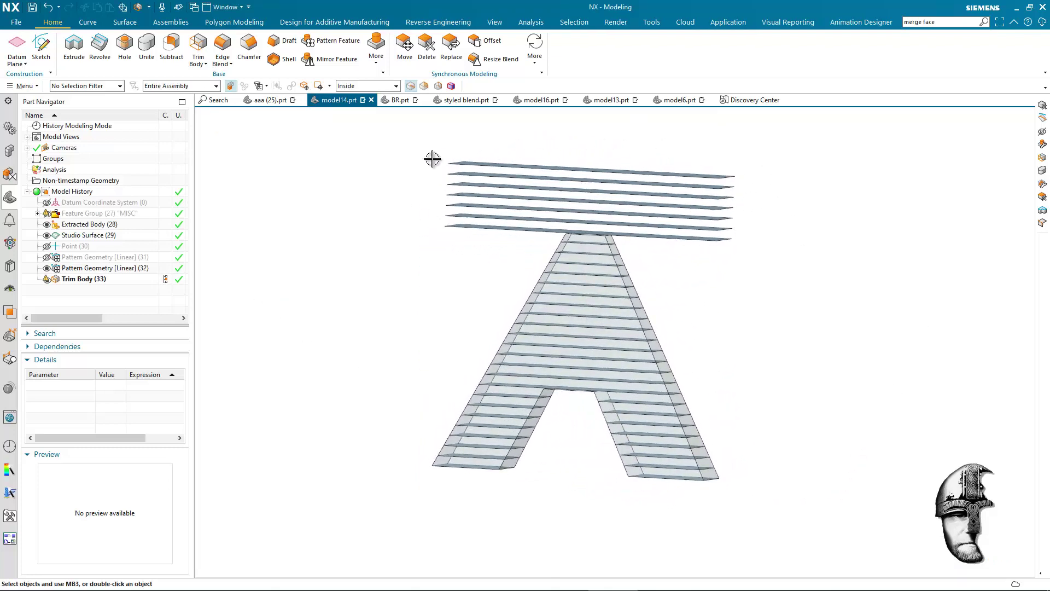
middle_drag(892, 332, 871, 349)
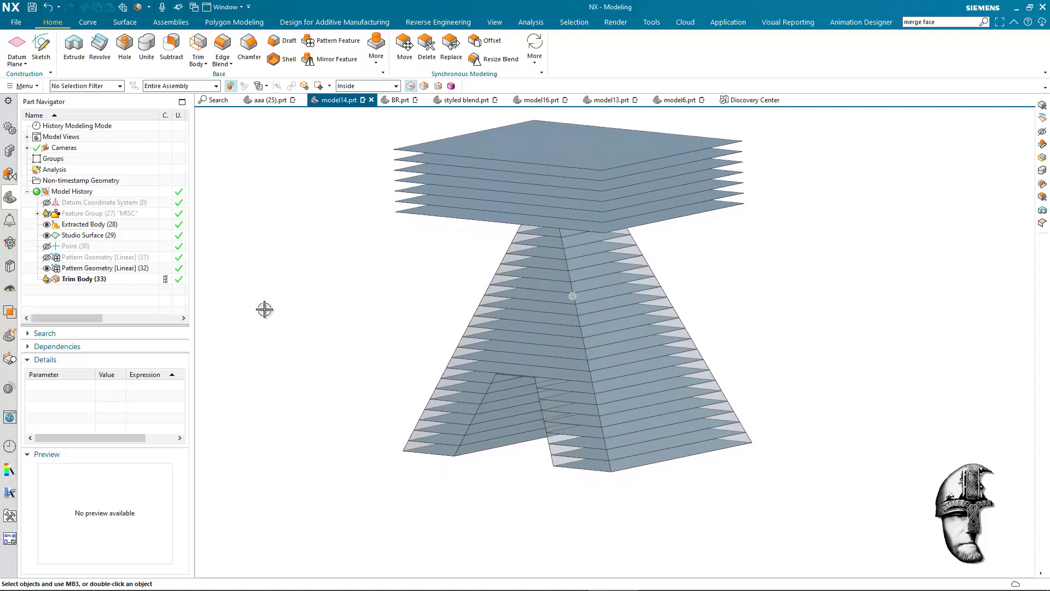
- Show the corner point and its linear point pattern together with the trimmed sheet stack
click(47, 268)
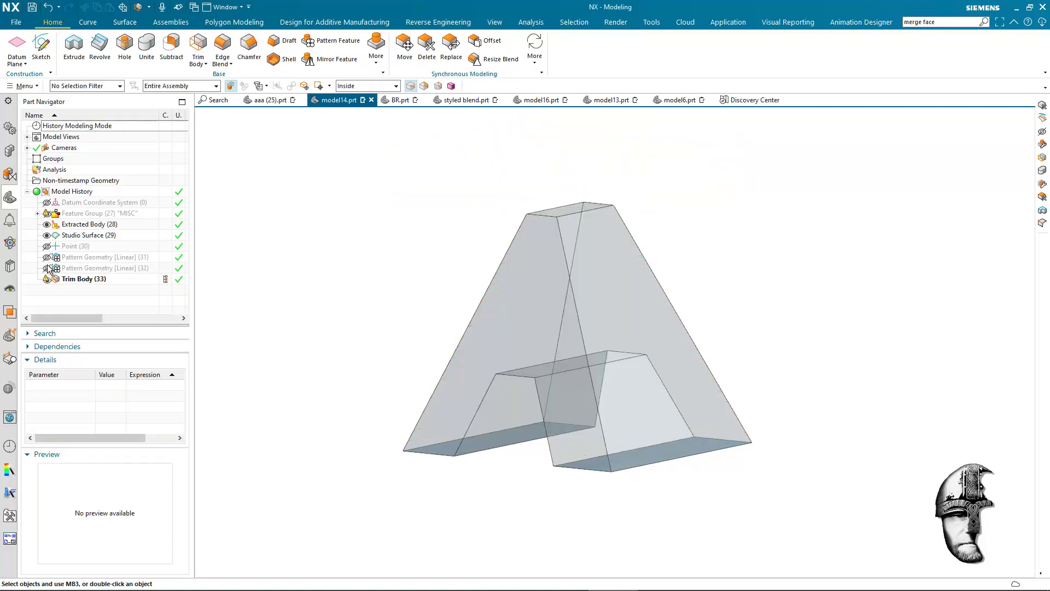
click(46, 258)
click(48, 268)
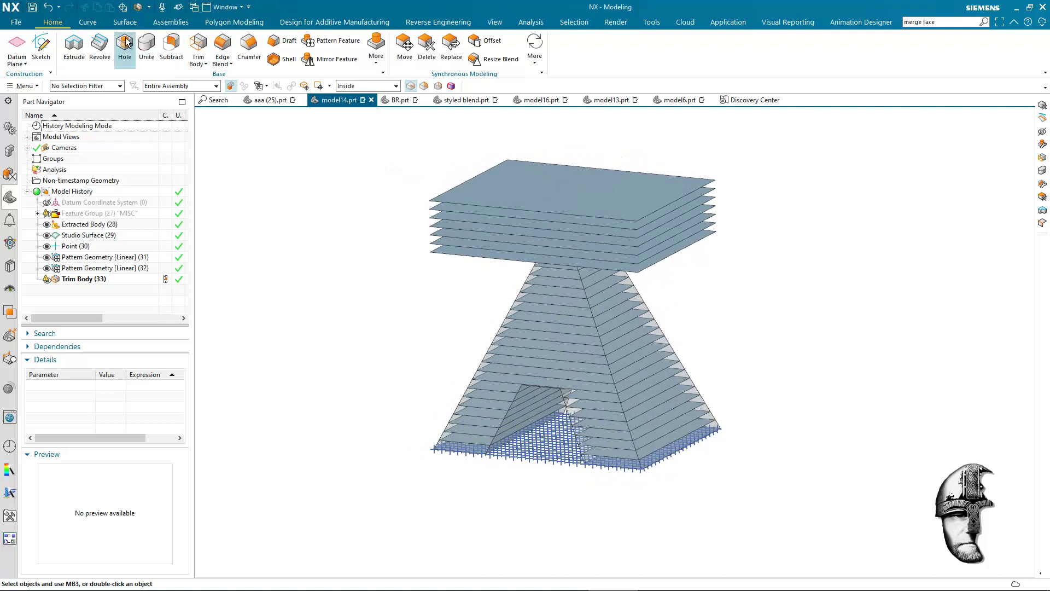
- Project the corner point and its pattern along the face normal onto the trimmed sheets only, keeping the input points and associativity
click(87, 22)
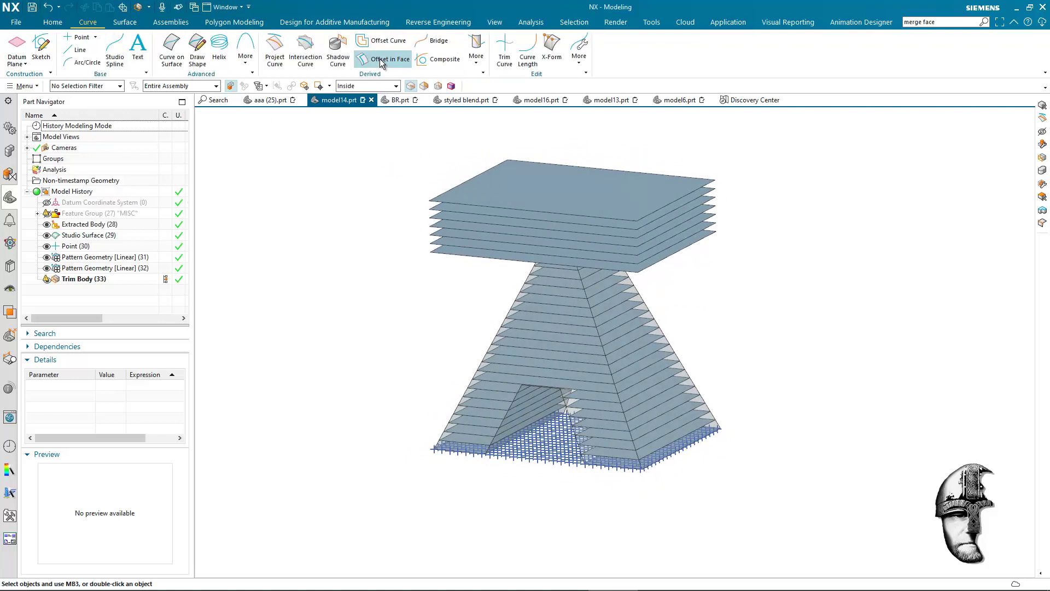
click(274, 52)
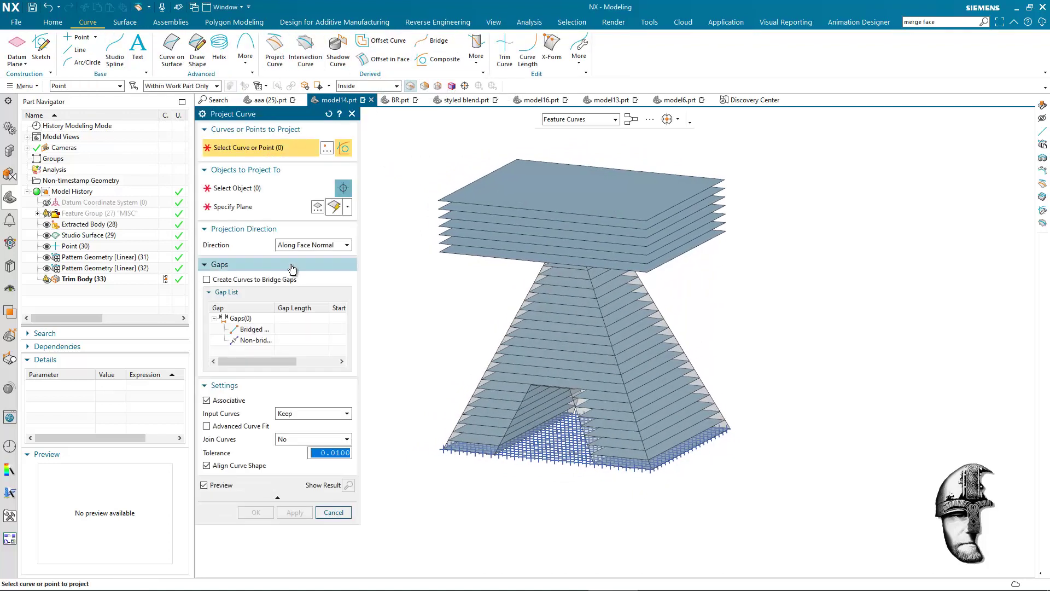
drag(423, 485, 818, 377)
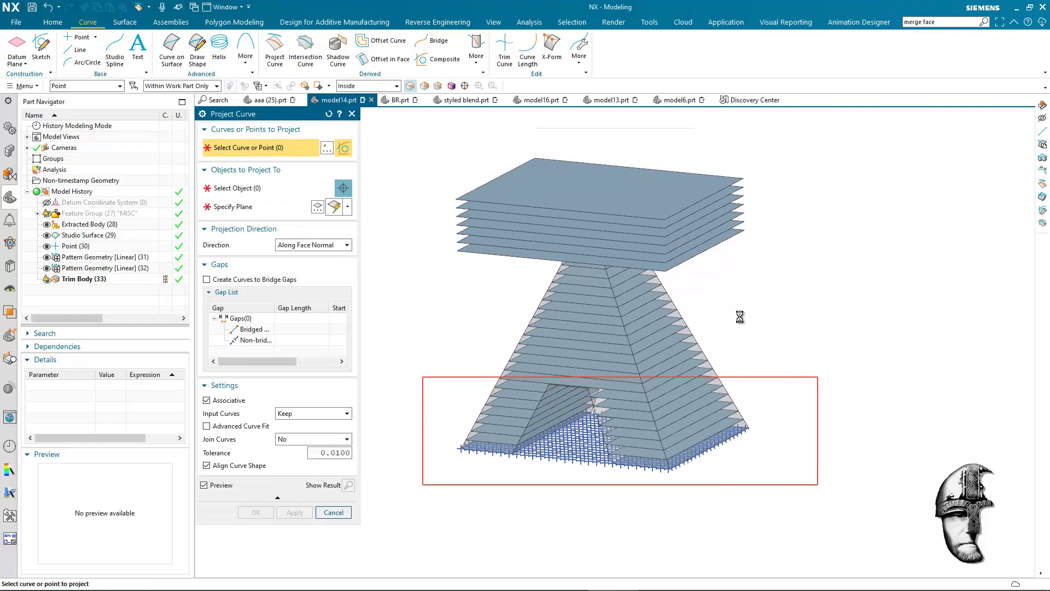
click(273, 188)
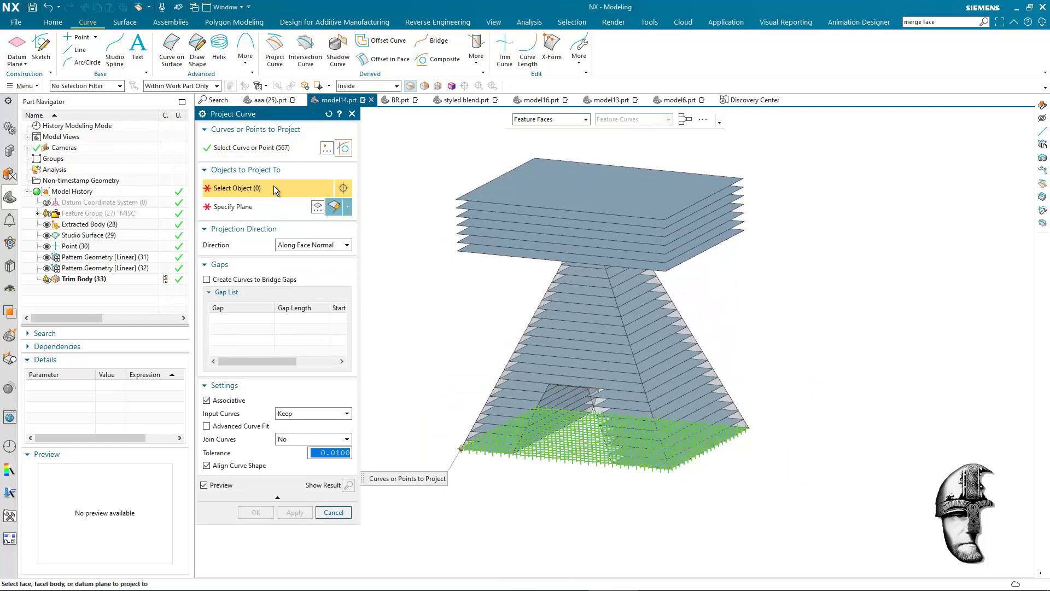
click(116, 272)
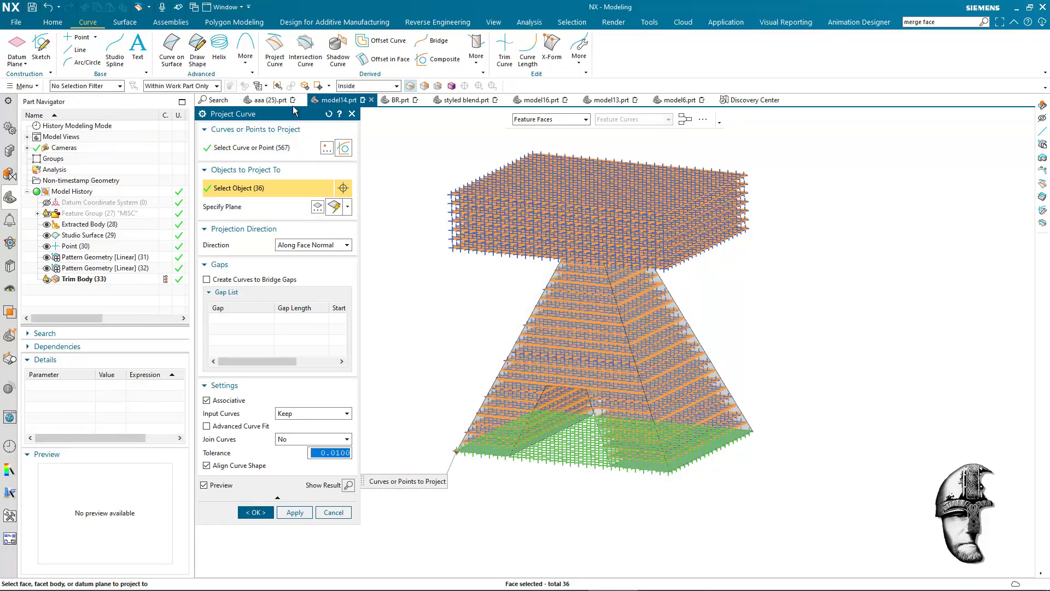
click(279, 87)
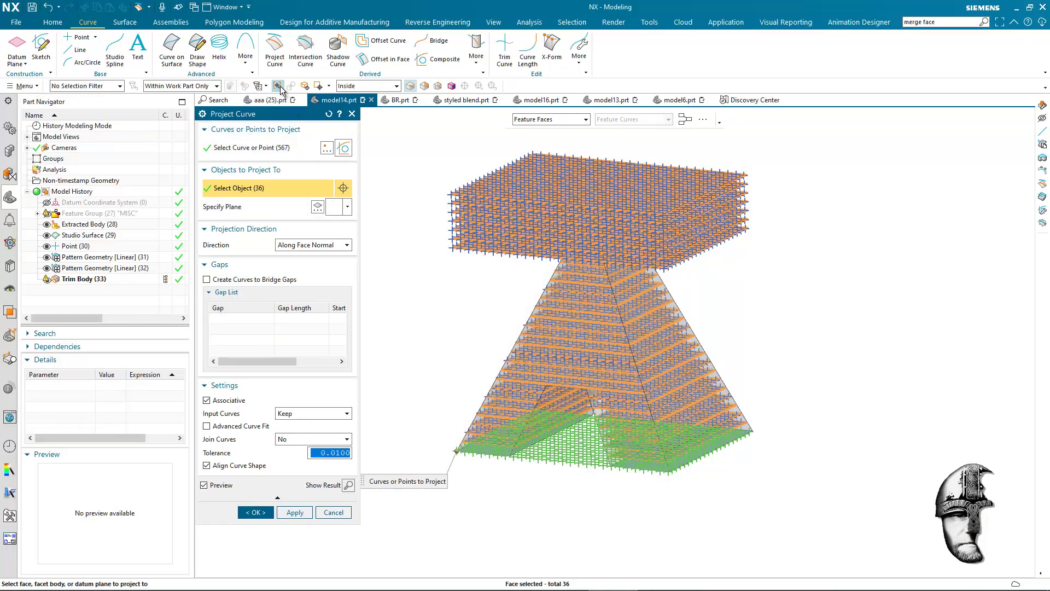
click(92, 280)
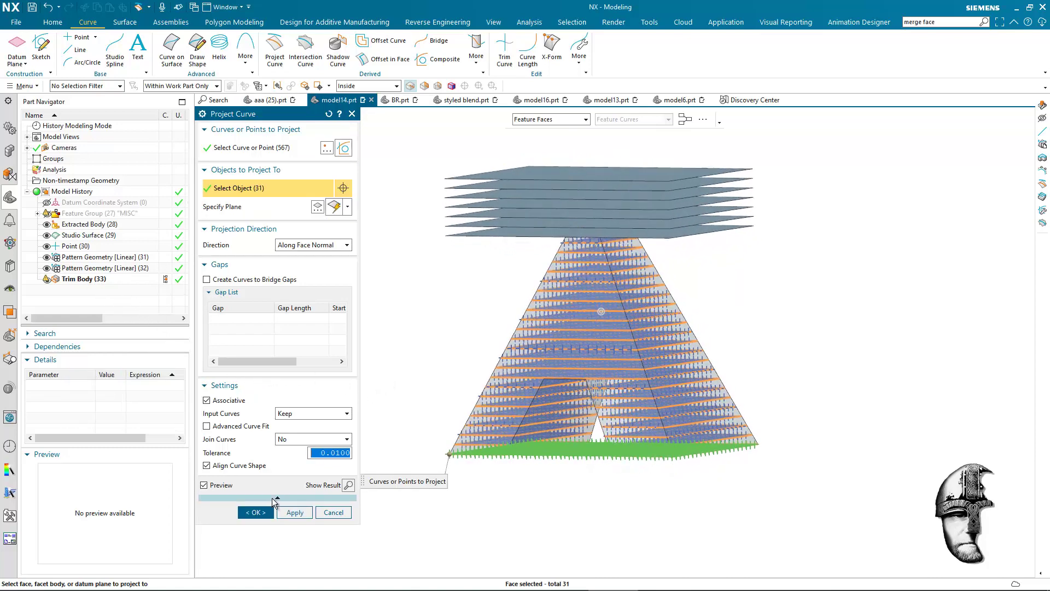
click(255, 512)
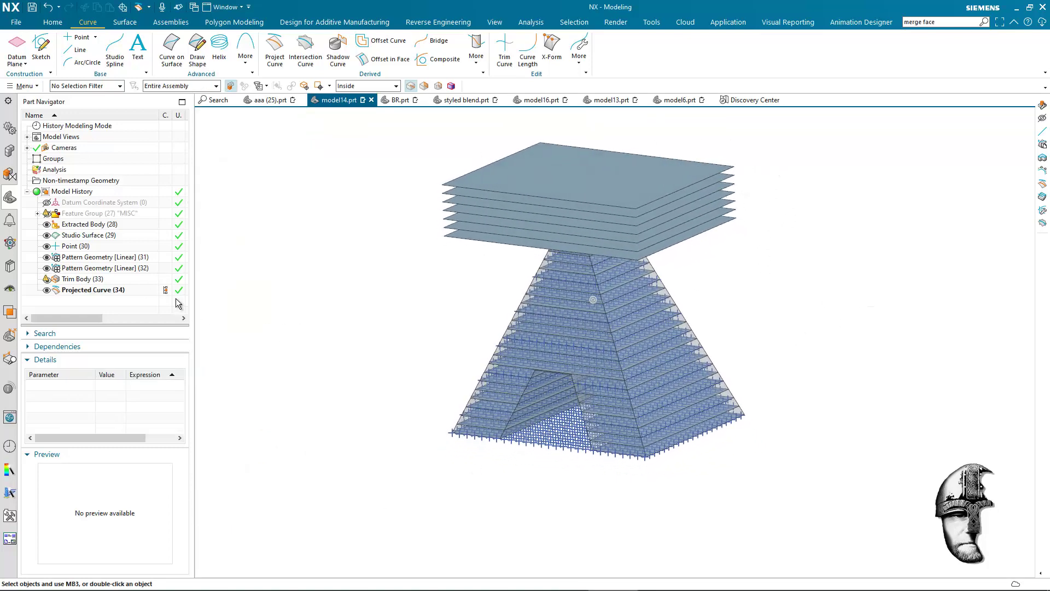
- Hide the trimmed sheets and the base point pattern, and examine the projected points inside the extracted body
click(47, 280)
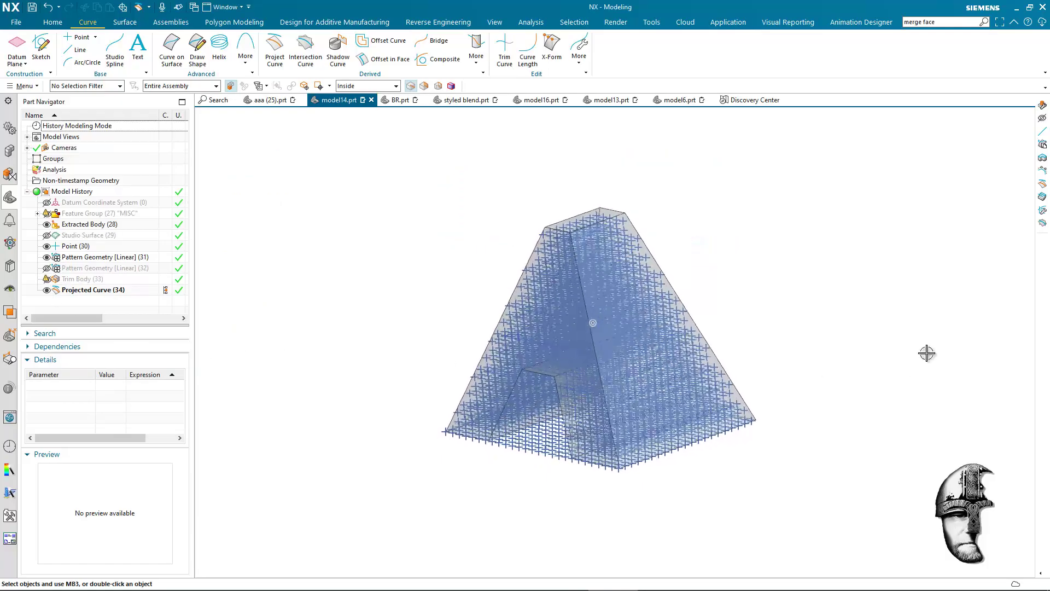
scroll(898, 359, up, 5)
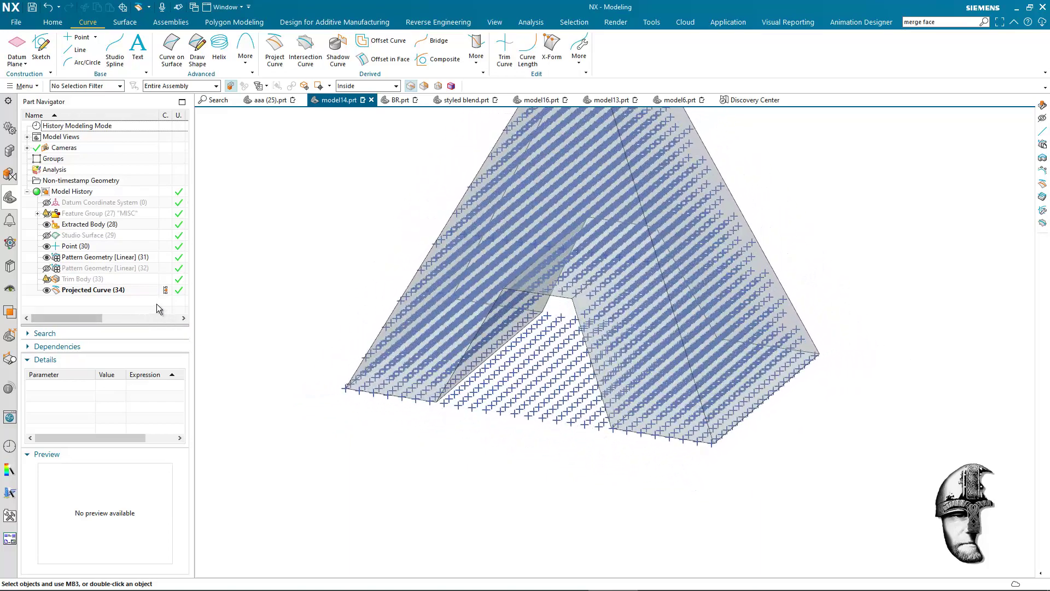
click(104, 290)
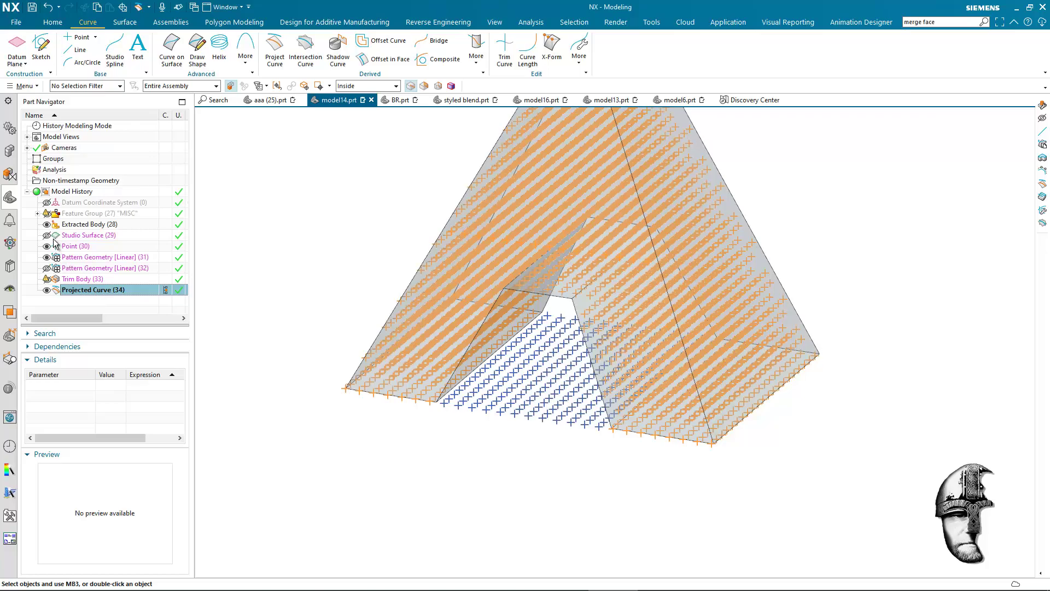
click(47, 257)
click(66, 302)
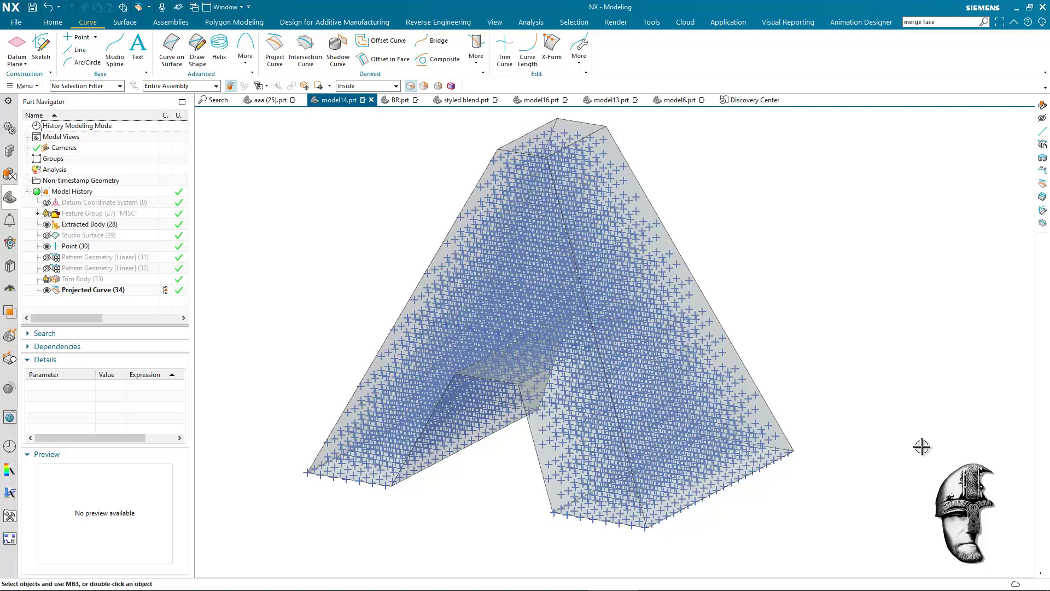
click(103, 226)
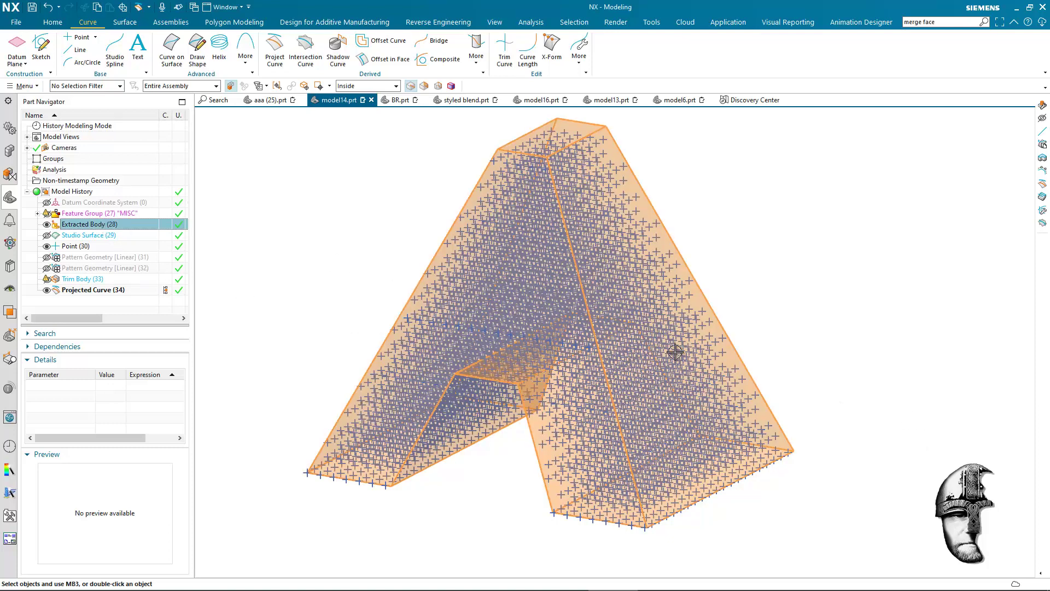
click(868, 359)
scroll(804, 341, down, 3)
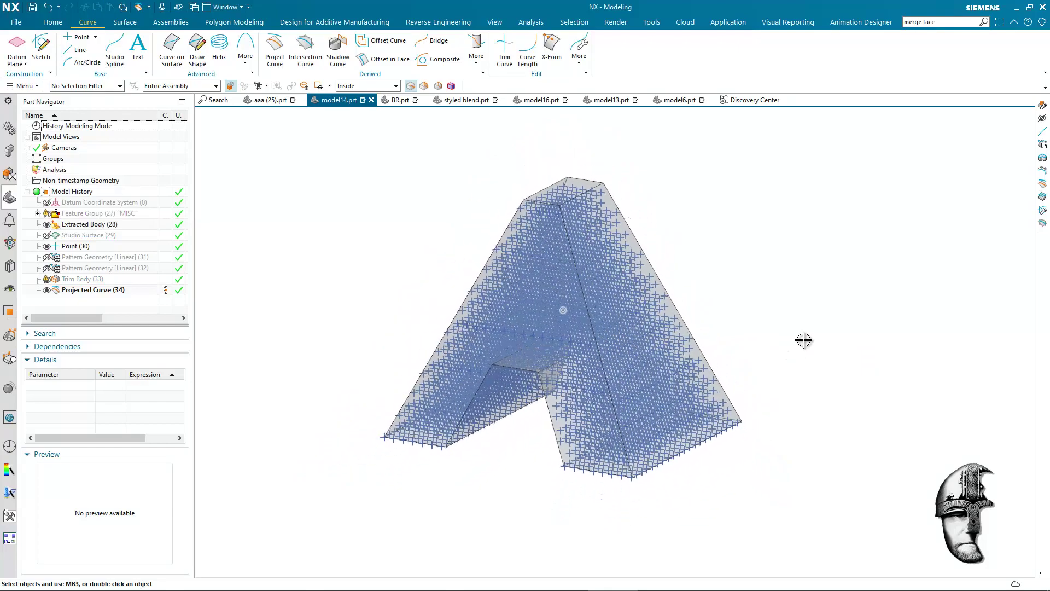
scroll(804, 341, up, 2)
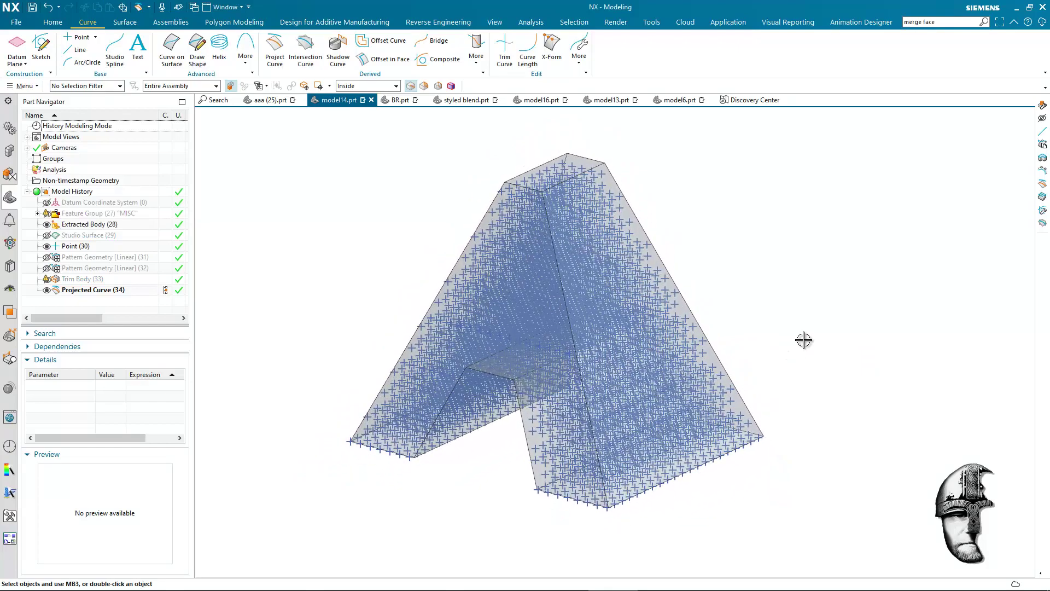